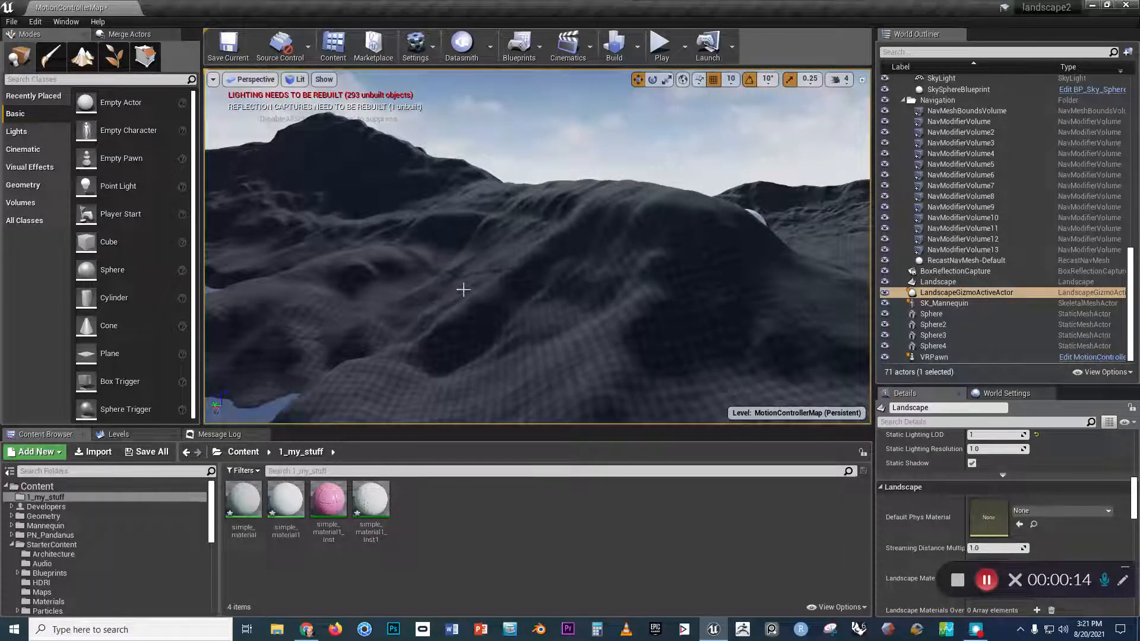
Create a material named my_landscape in the 1_my_stuff folder and open it for editing
right_click_drag(576, 275, 523, 264)
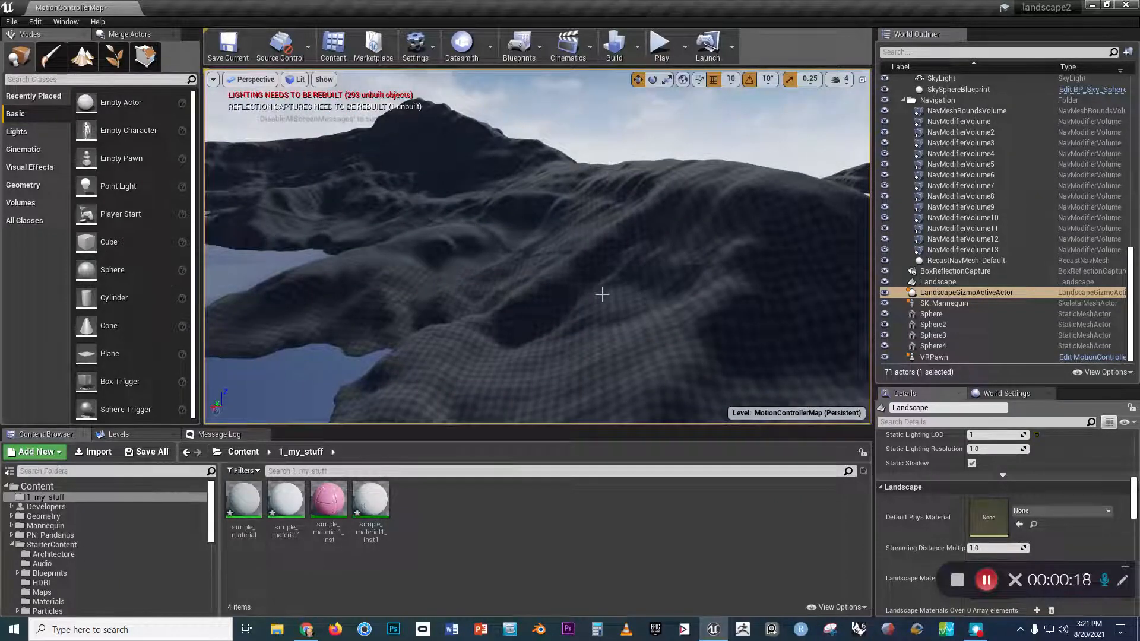
right_click_drag(603, 295, 601, 294)
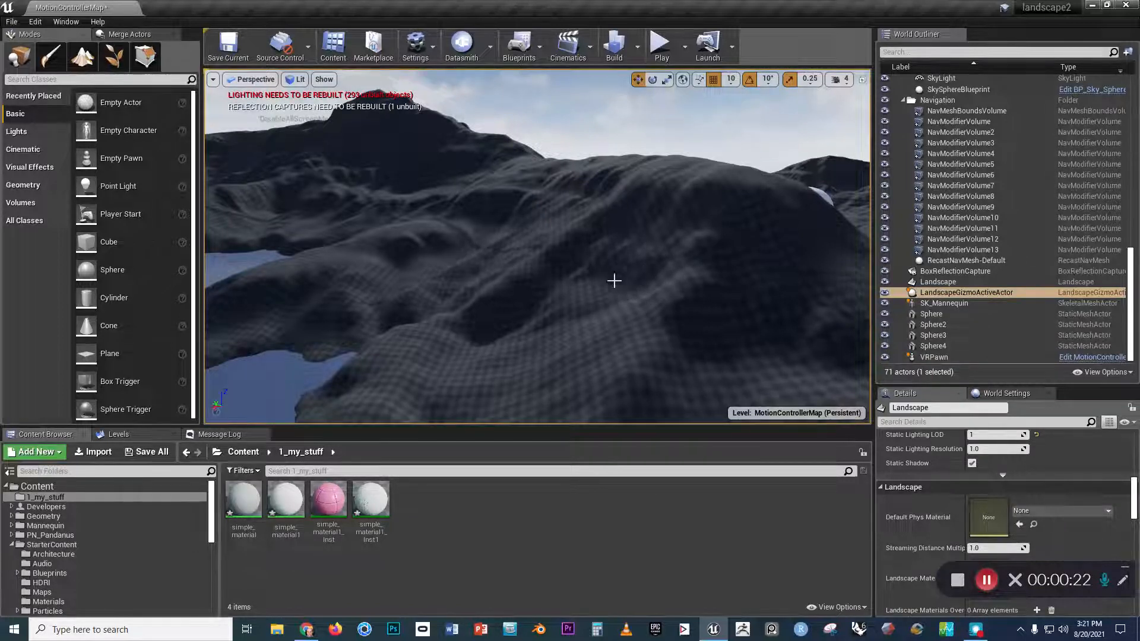
right_click(414, 500)
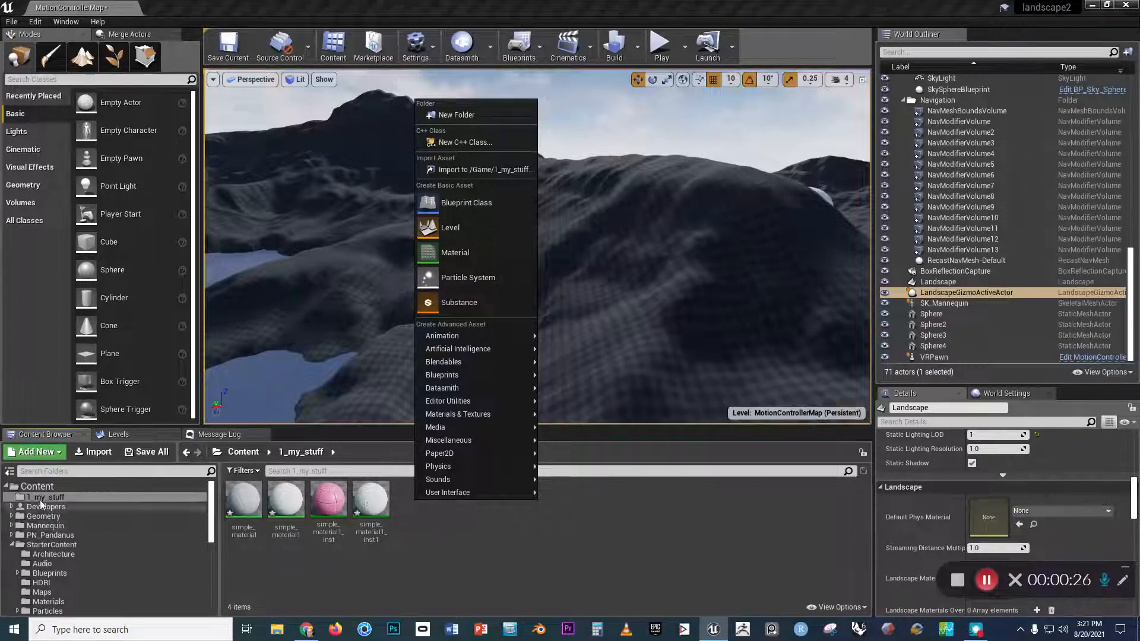
left_click(462, 248)
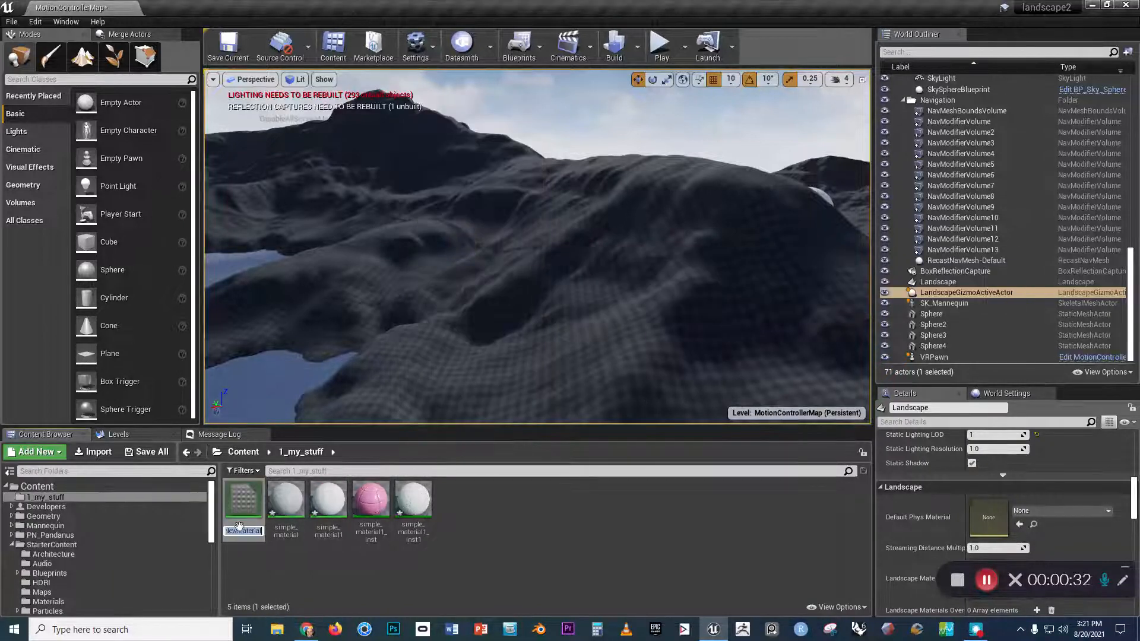
type("m")
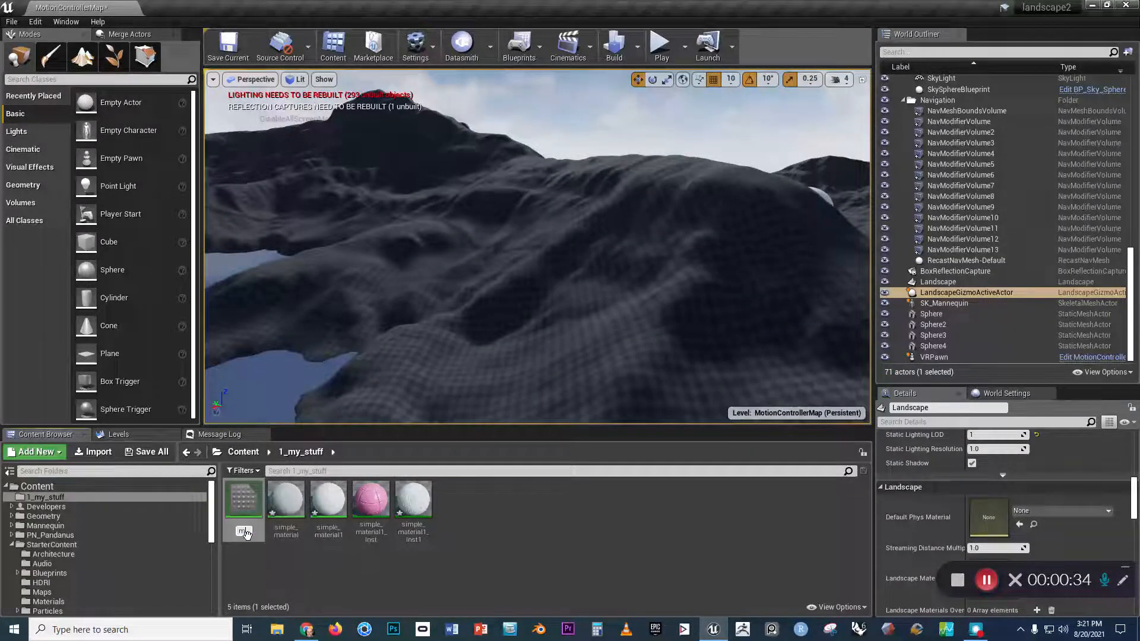
type("y_landscape")
key("Return")
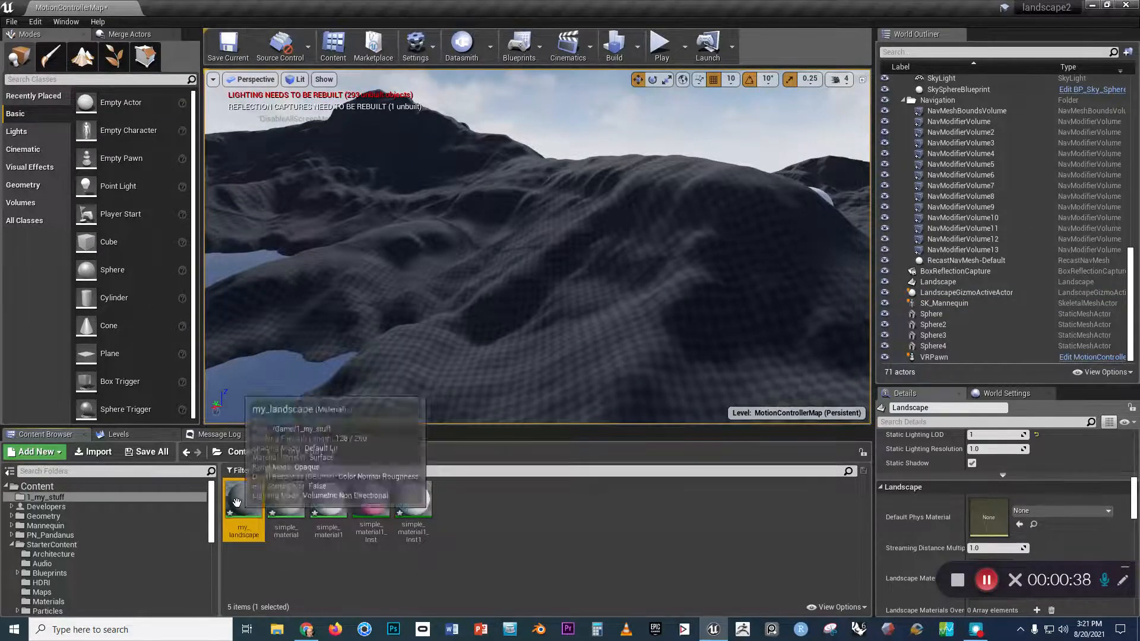
double_click(238, 503)
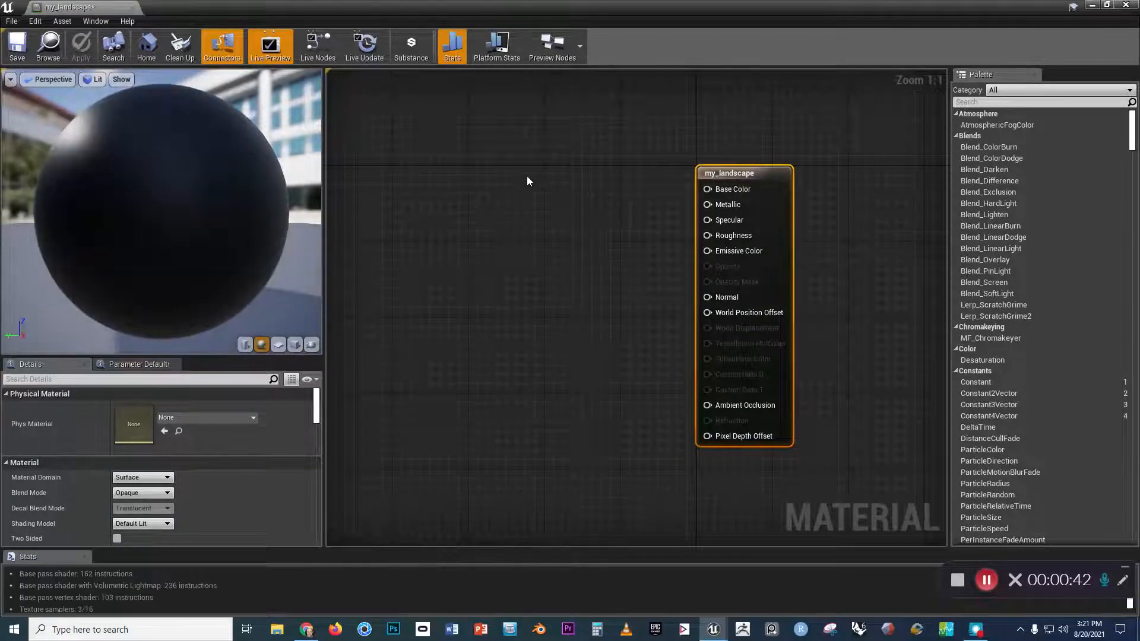
Add a LandscapeLayerBlend node to the material graph, placed to the left of the my_landscape node
right_click(520, 177)
type("layer")
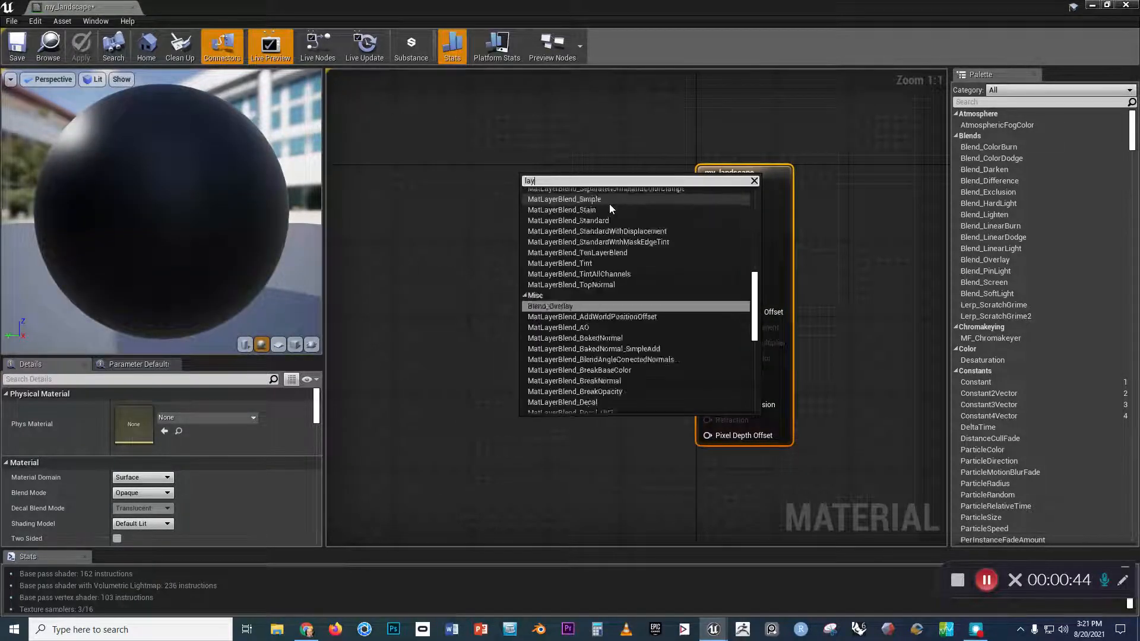
key("BackSpace")
key("BackSpace")
key("BackSpace")
key("BackSpace")
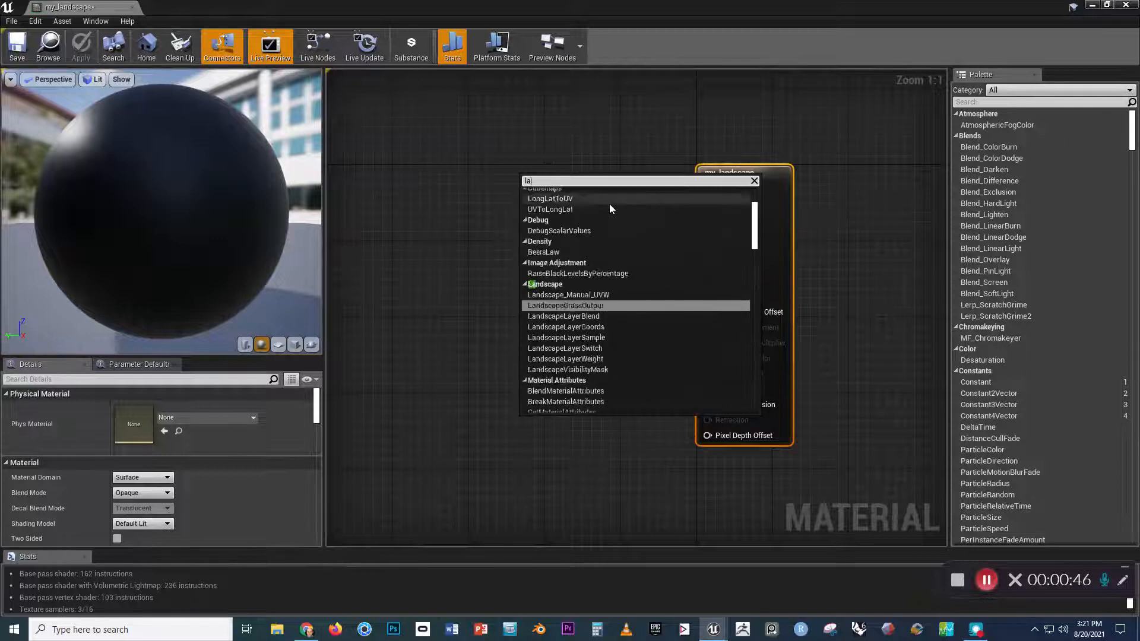
type("and")
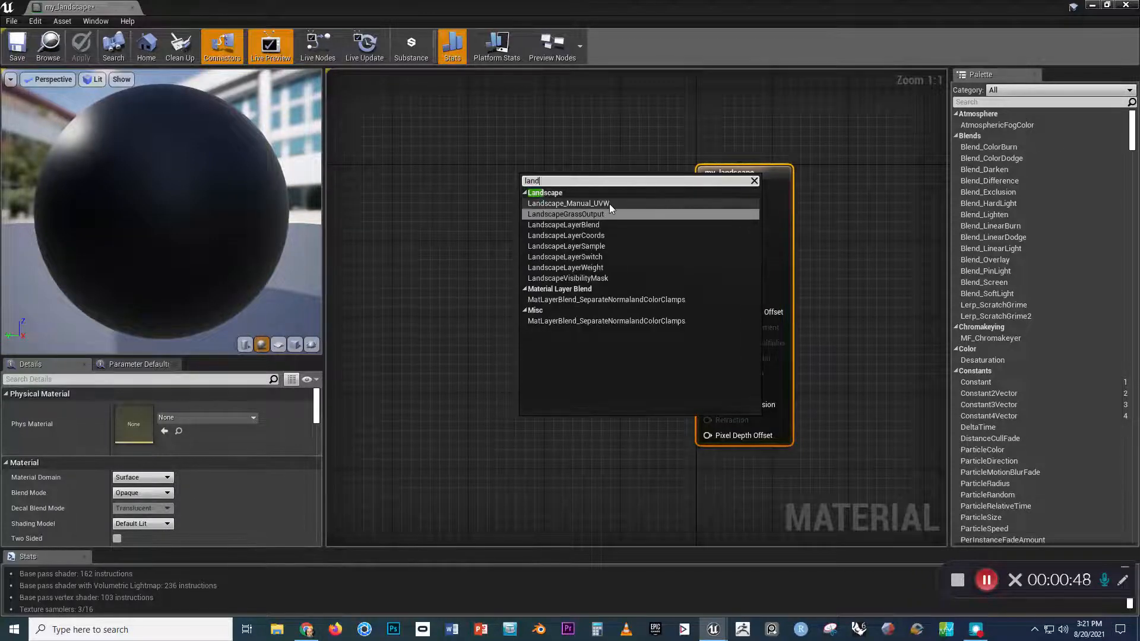
type("scape")
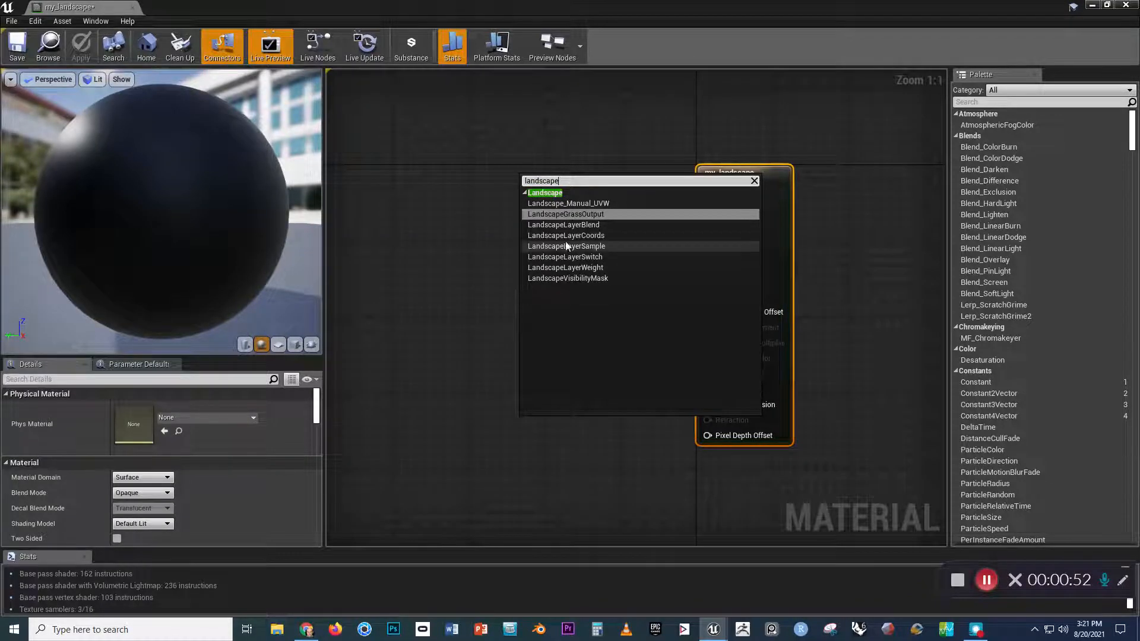
key("Escape")
right_click_drag(571, 218, 620, 214)
left_click_drag(581, 171, 607, 173)
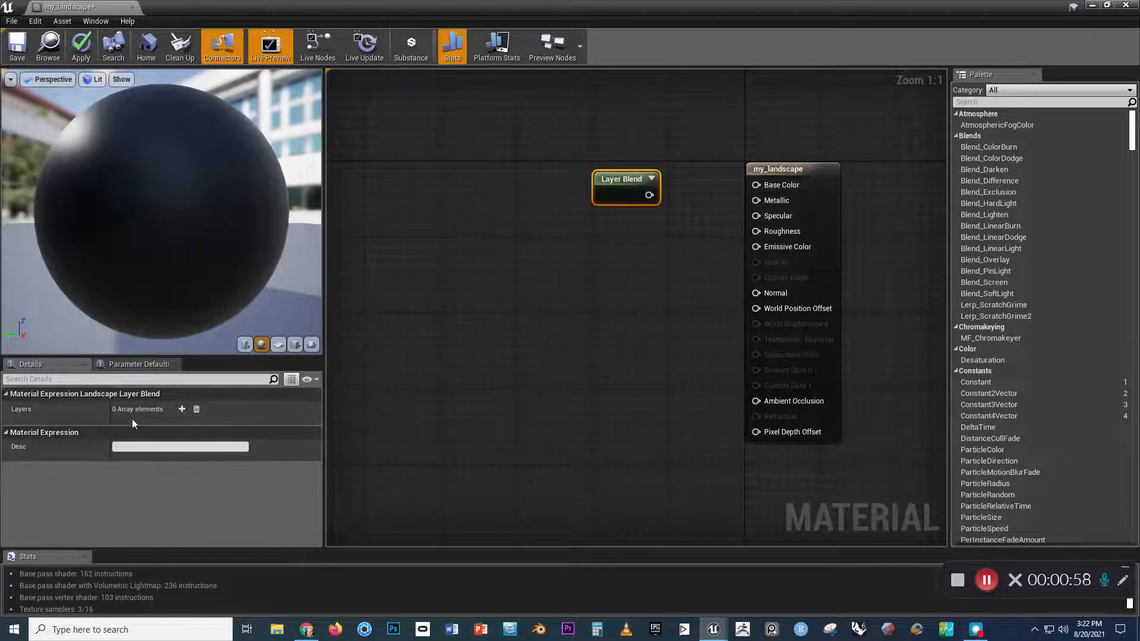
Add two layers to the Layer Blend node and name them grass and dirt
left_click(182, 409)
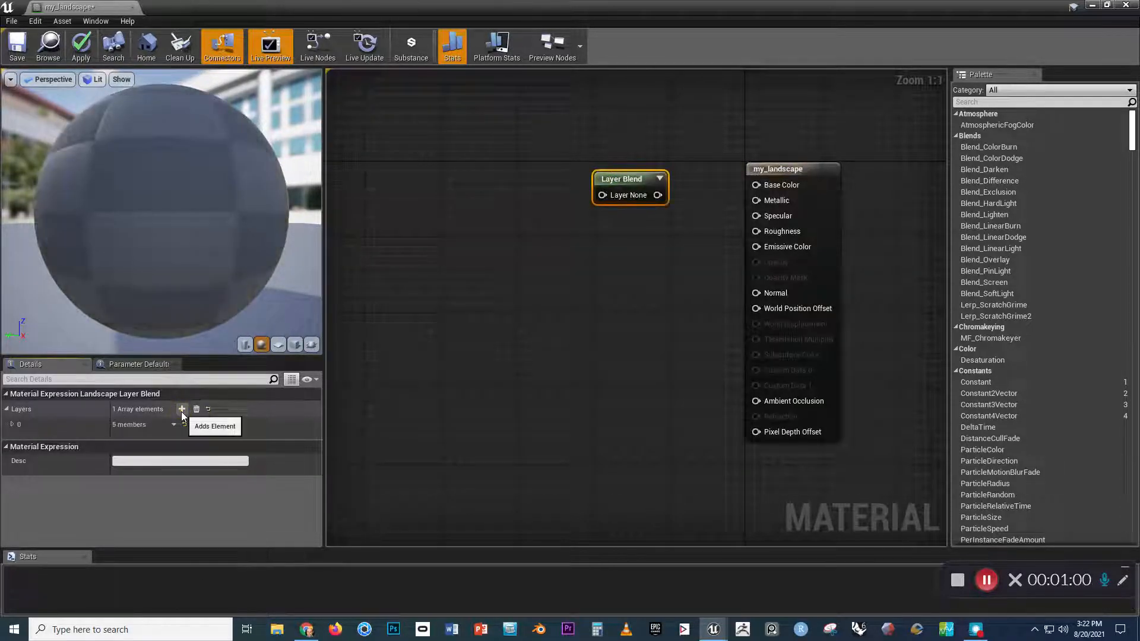
left_click(181, 409)
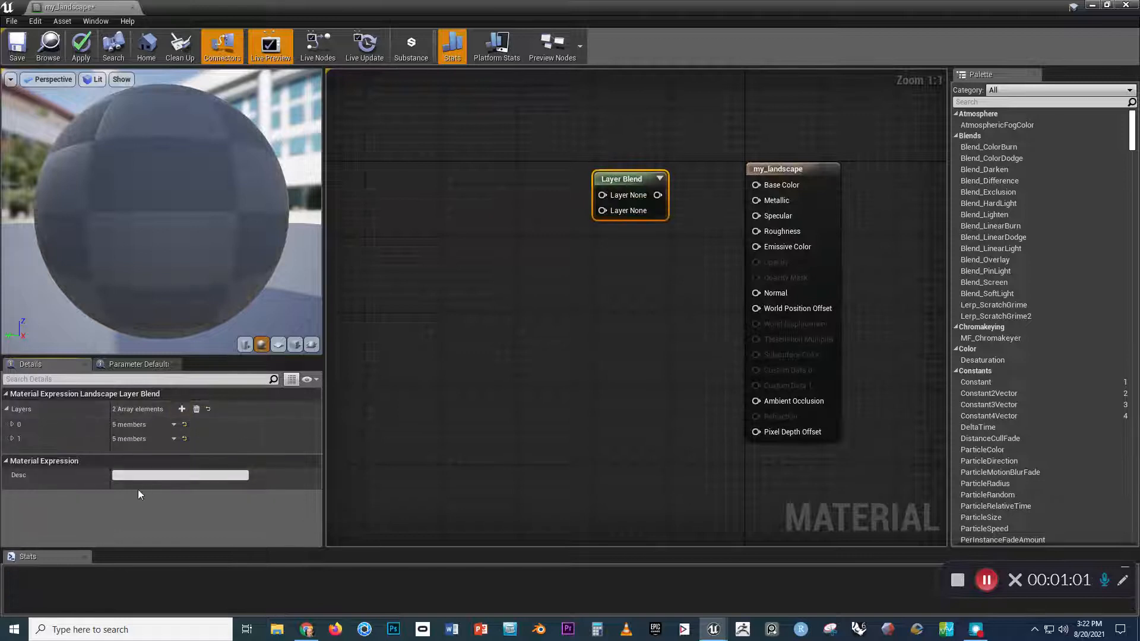
left_click(12, 424)
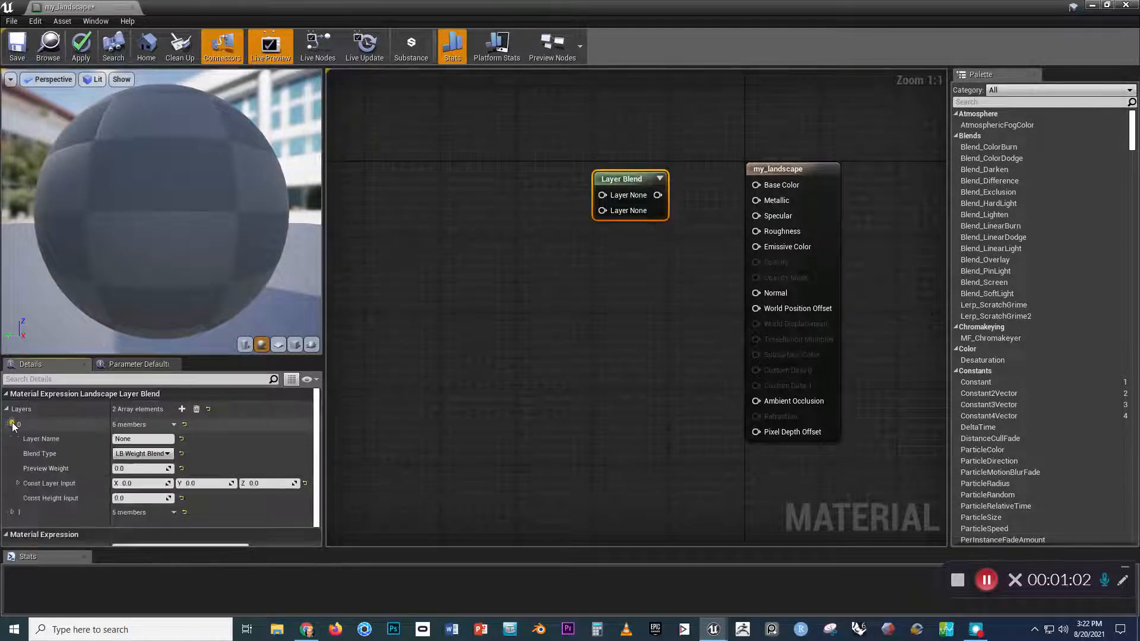
left_click(12, 513)
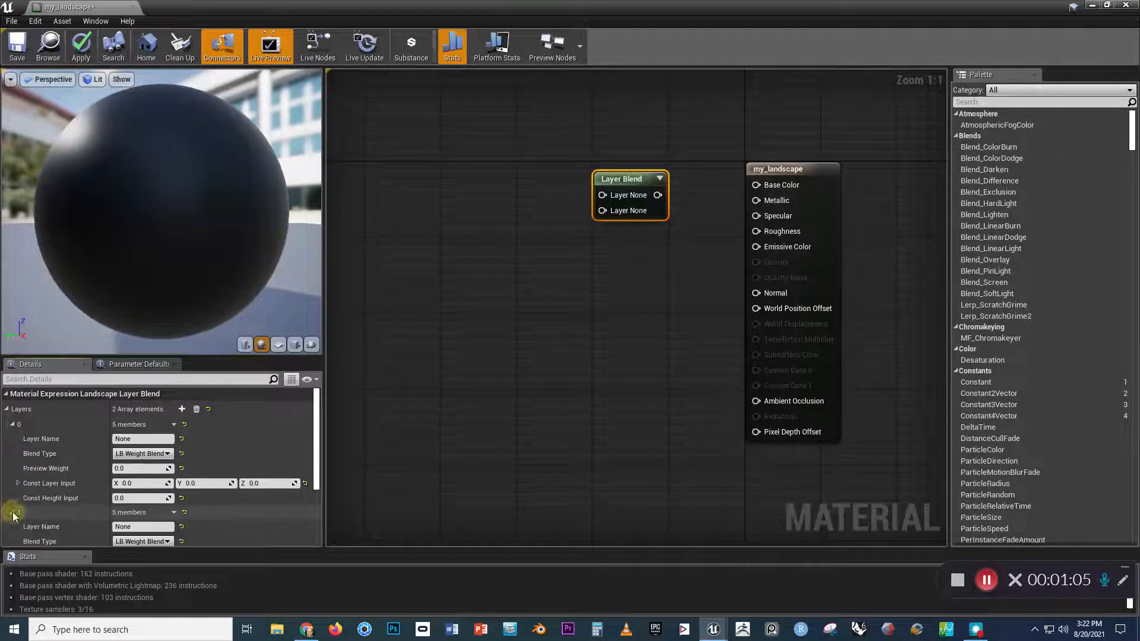
left_click(139, 439)
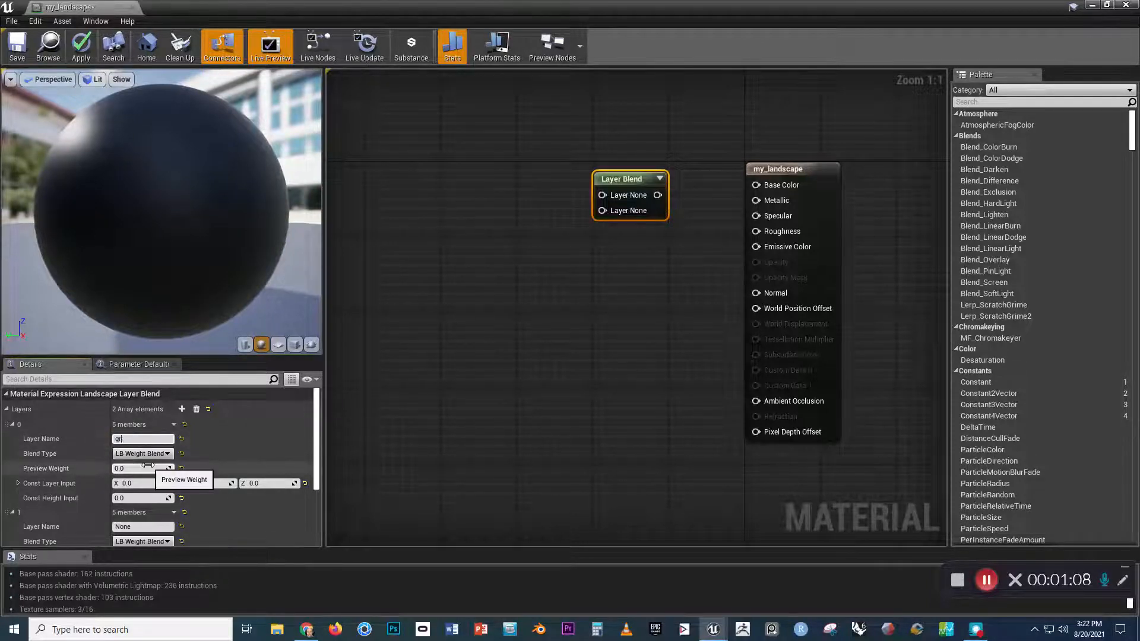
left_click(132, 527)
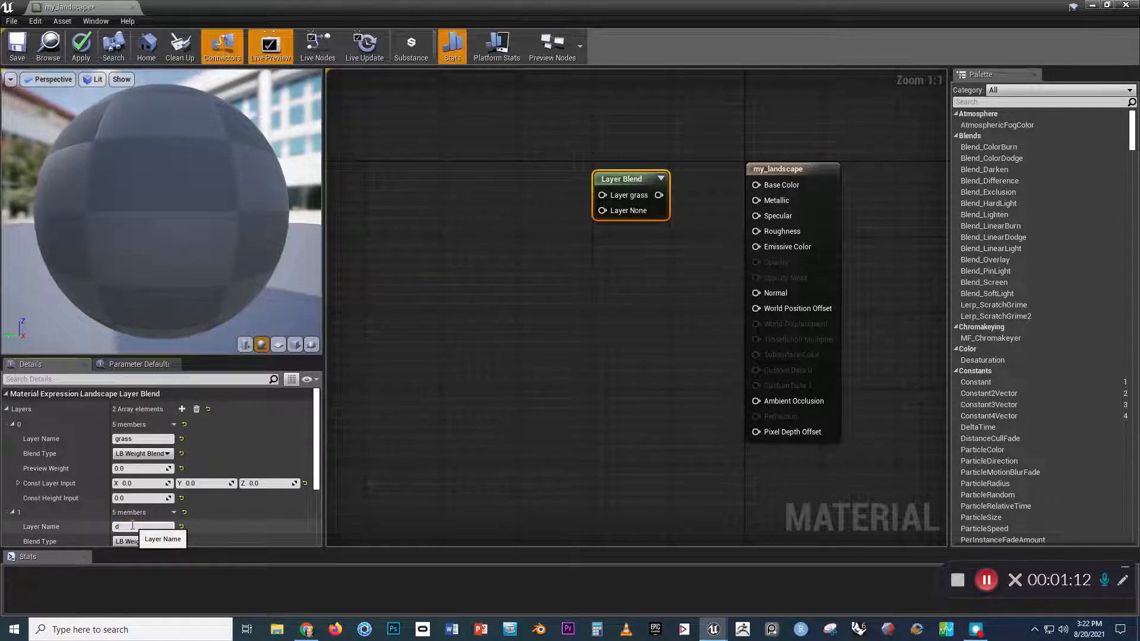
Duplicate the Layer Blend node and connect one copy to Base Color and the other to Normal
right_click_drag(527, 334, 484, 287)
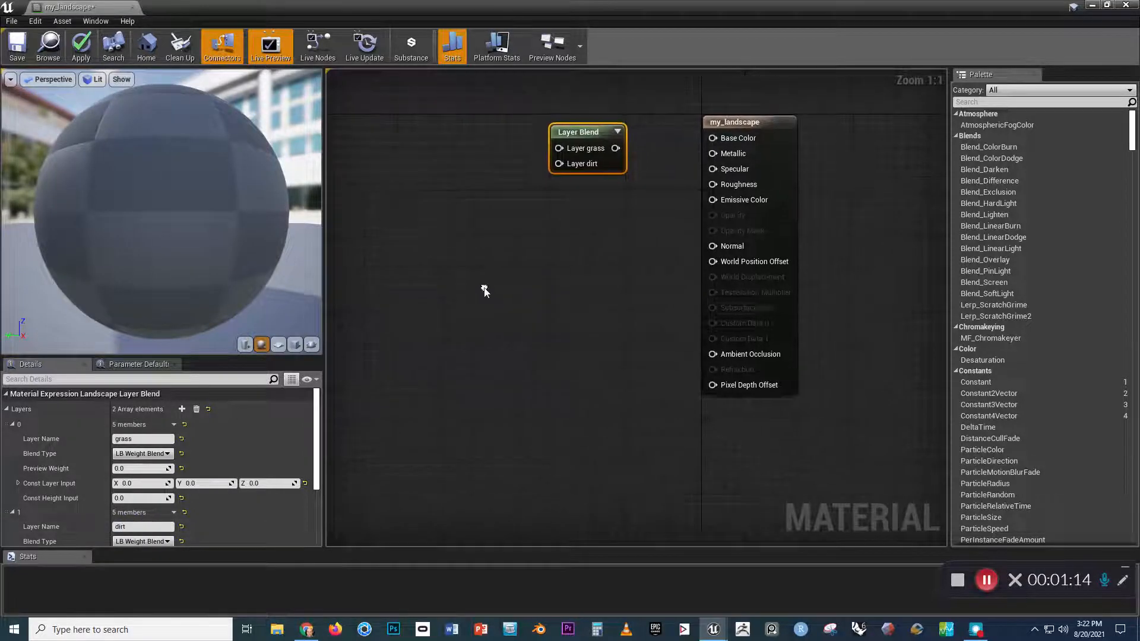
right_click_drag(580, 205, 655, 264)
left_click_drag(658, 192, 658, 201)
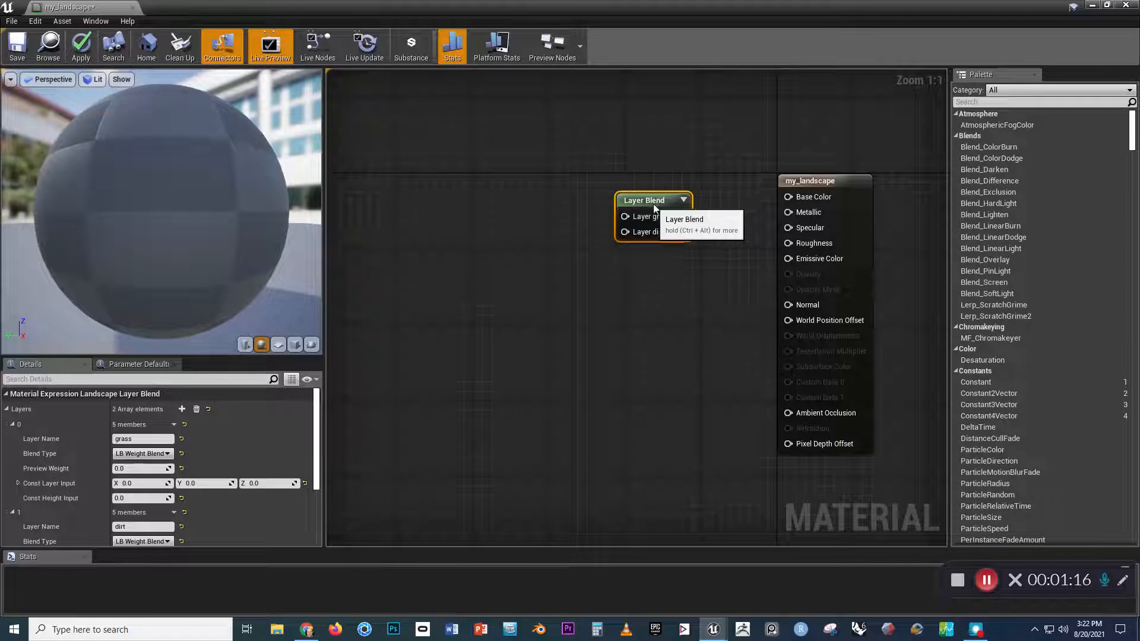
key("ctrl+c")
key("ctrl+v")
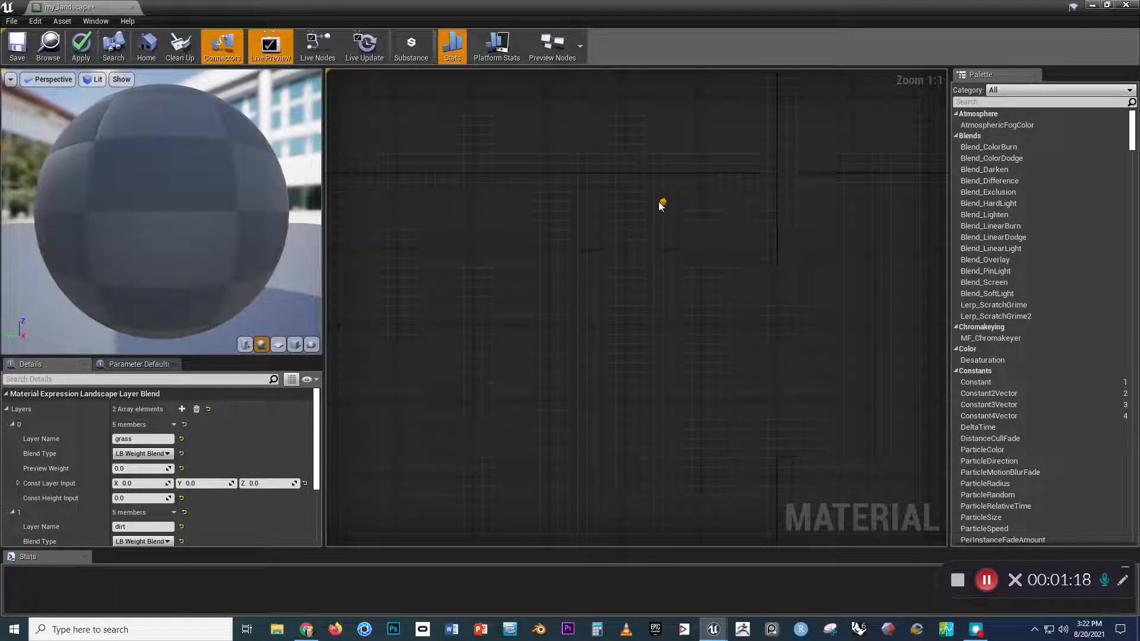
left_click_drag(705, 212, 789, 306)
left_click_drag(691, 217, 790, 197)
left_click(658, 200)
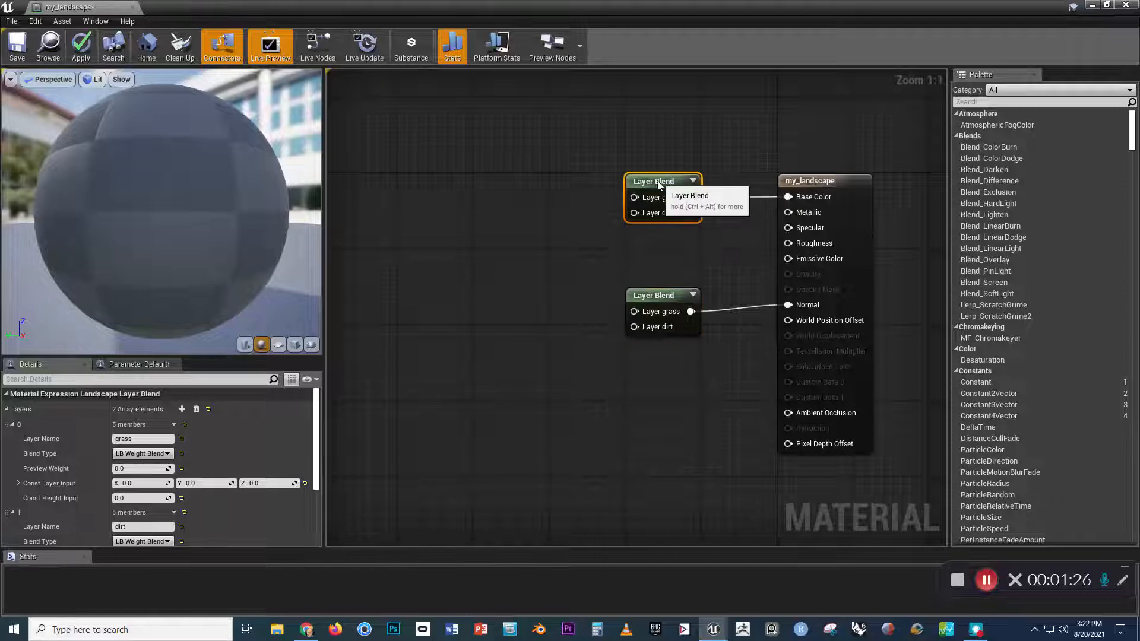
Add a Constant node with value 1 and connect it to the Roughness input
right_click_drag(692, 264, 634, 259)
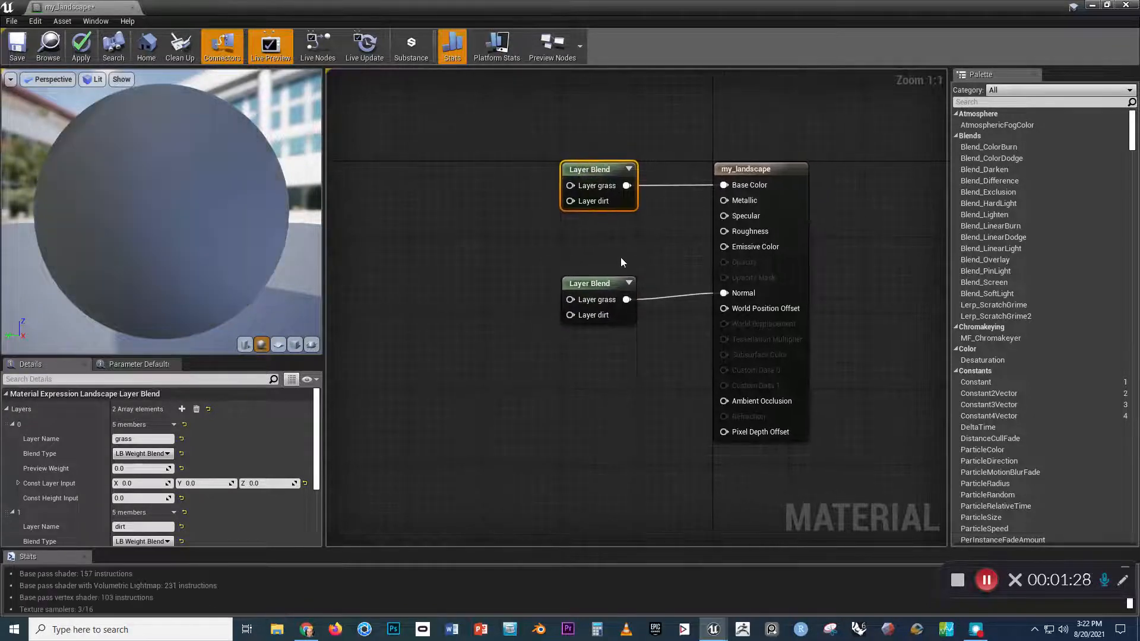
left_click(656, 227)
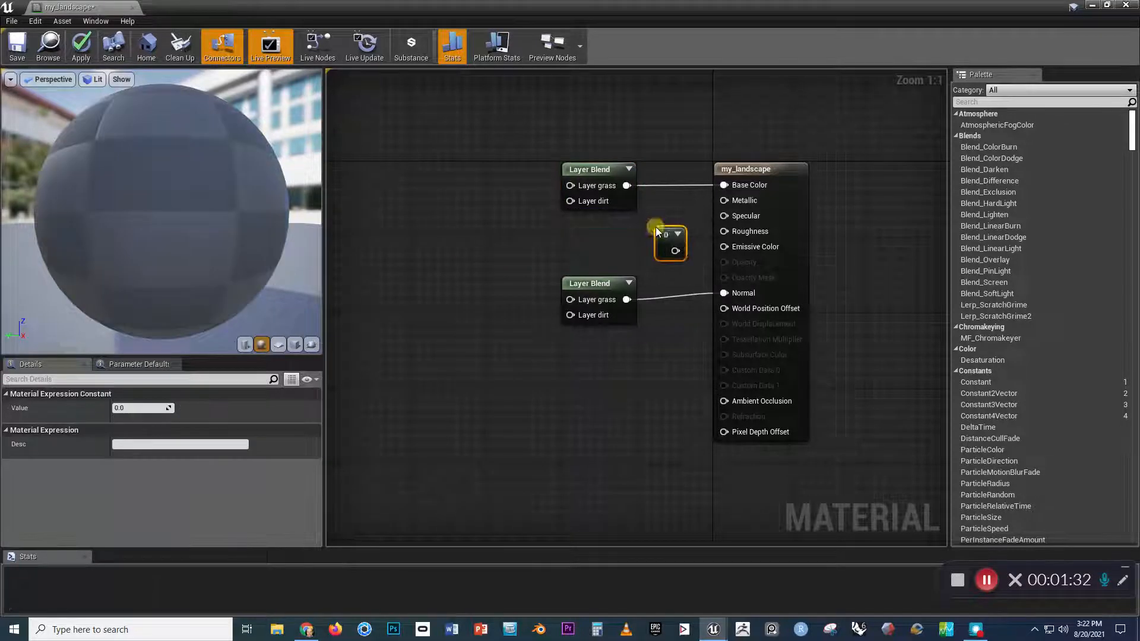
left_click_drag(676, 251, 672, 227)
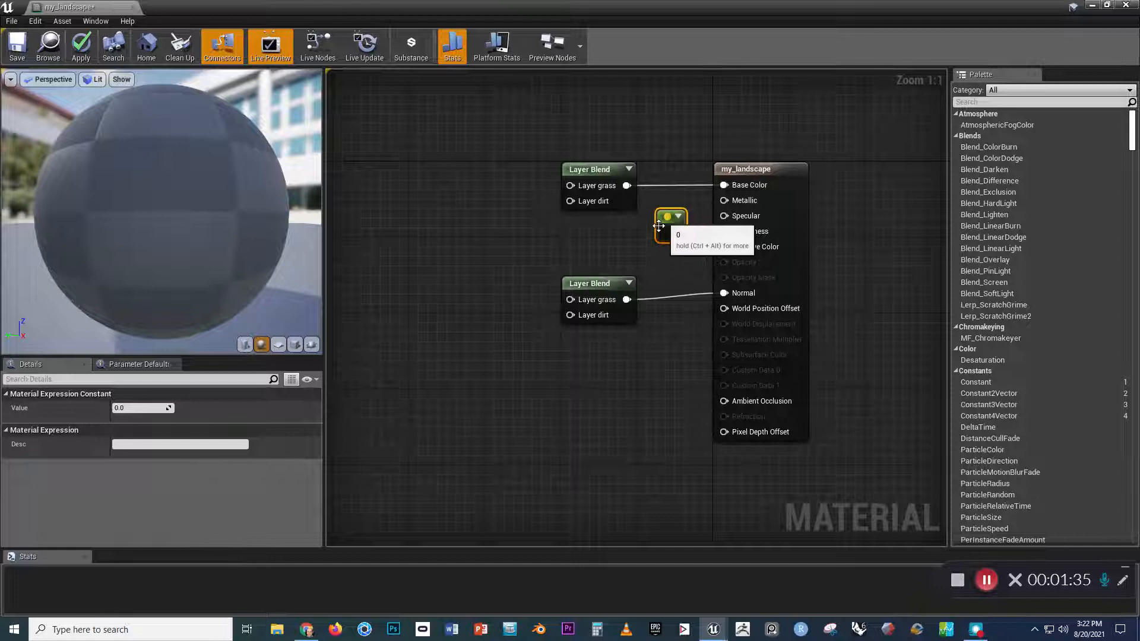
left_click(153, 408)
type("1")
left_click(461, 358)
Add a Texture Sample node at the upper left of the Layer Blend nodes and assign it the T_Ground_Grass_D texture
right_click_drag(454, 325, 484, 365)
right_click_drag(501, 291, 513, 284)
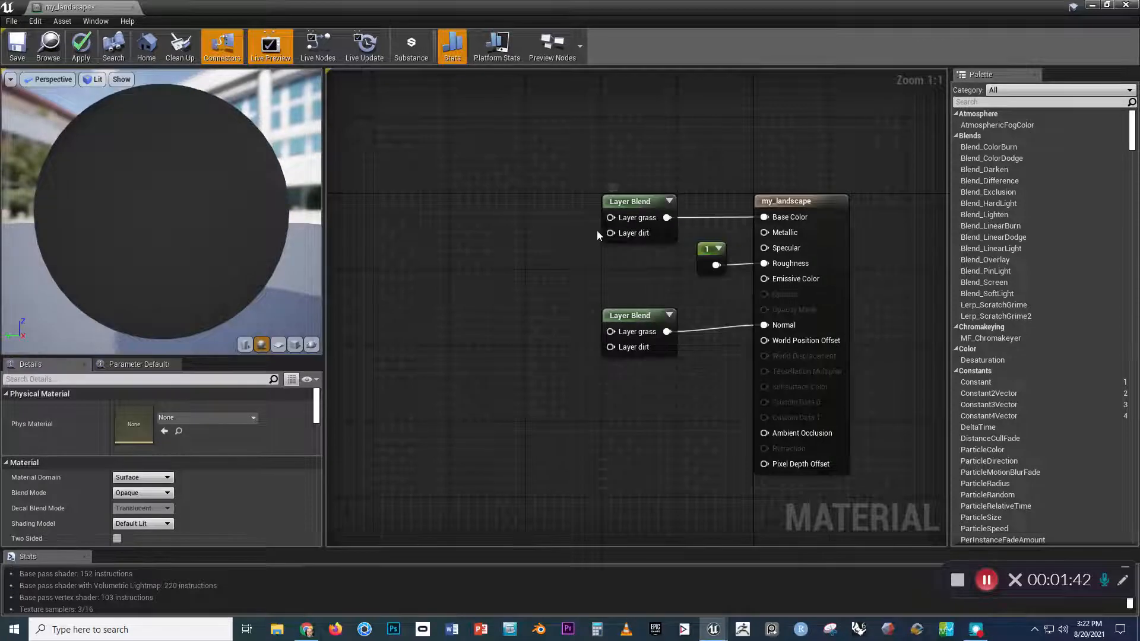
left_click(509, 176)
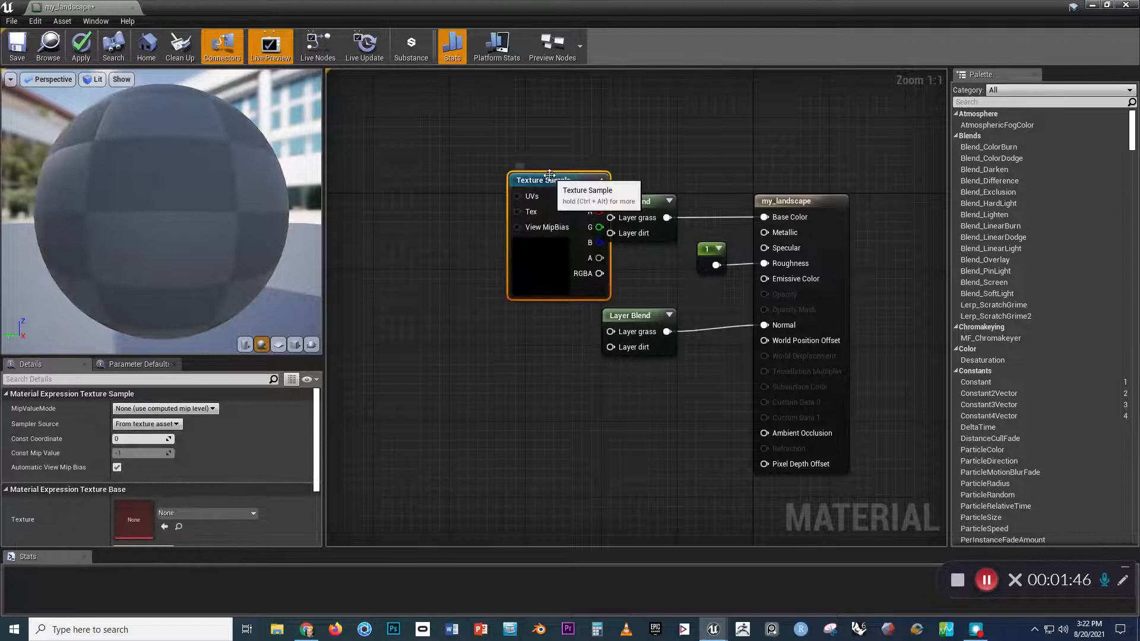
left_click_drag(550, 175, 493, 120)
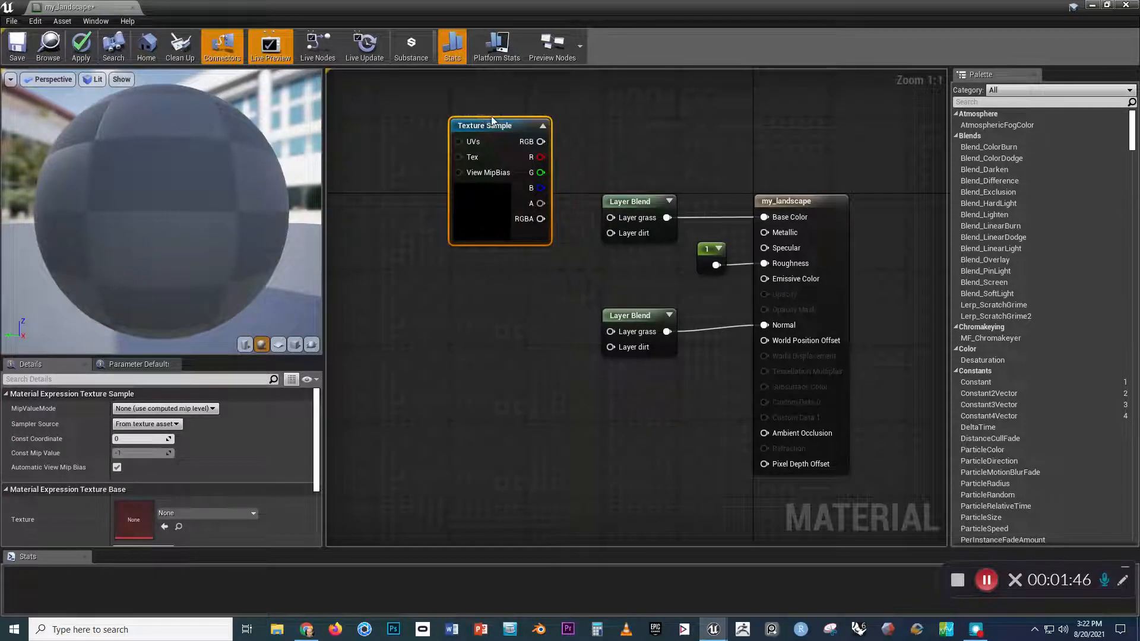
left_click(235, 511)
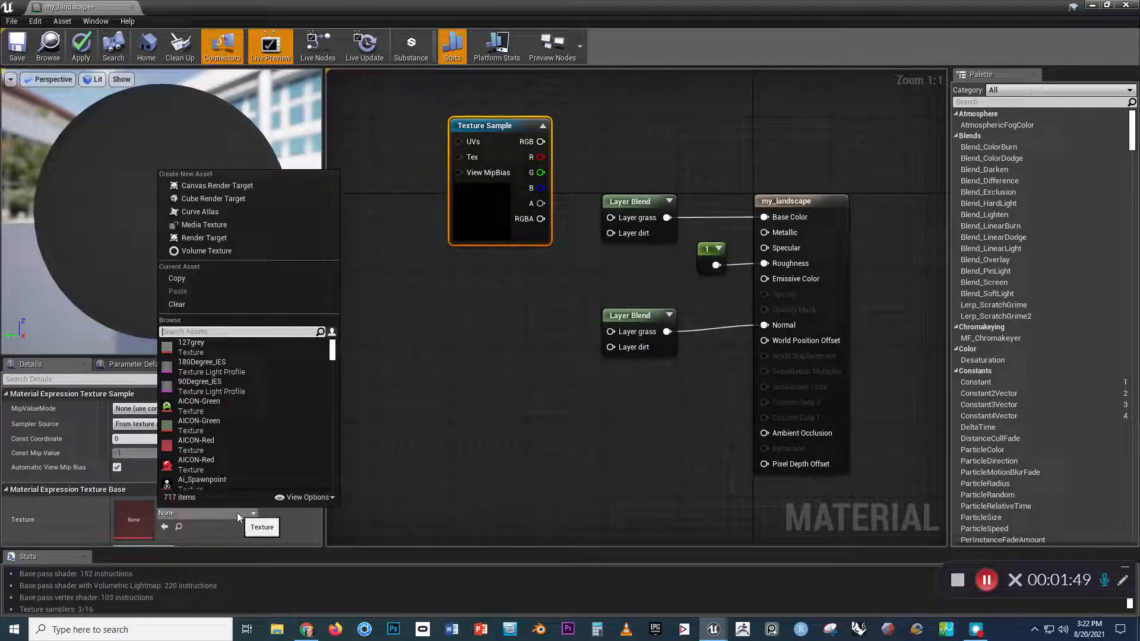
type("t")
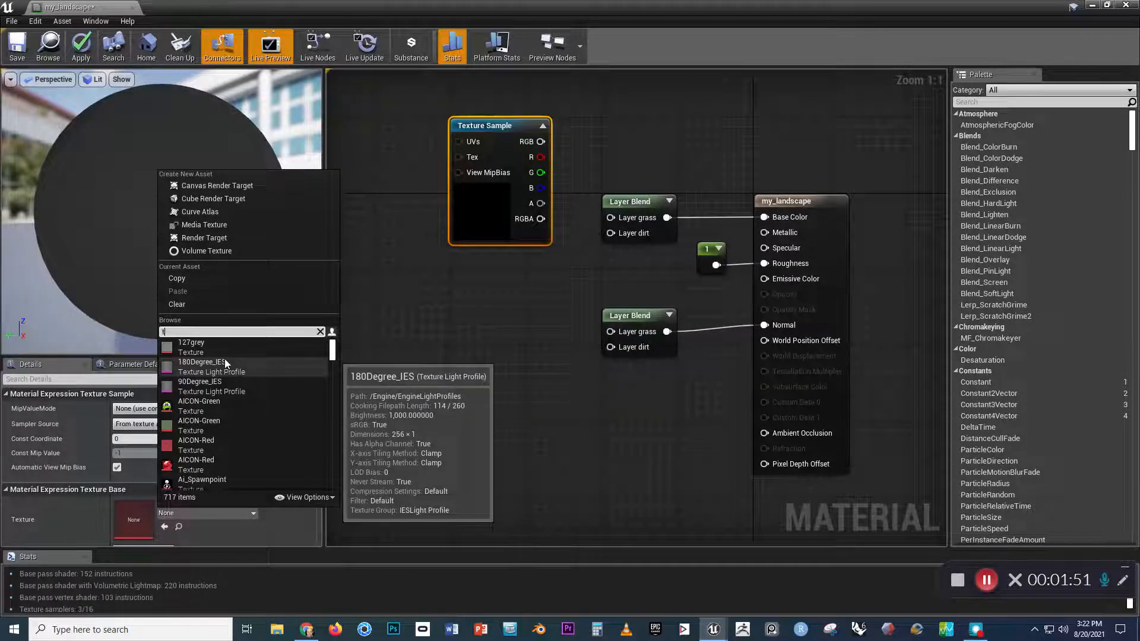
type("_ground_grass")
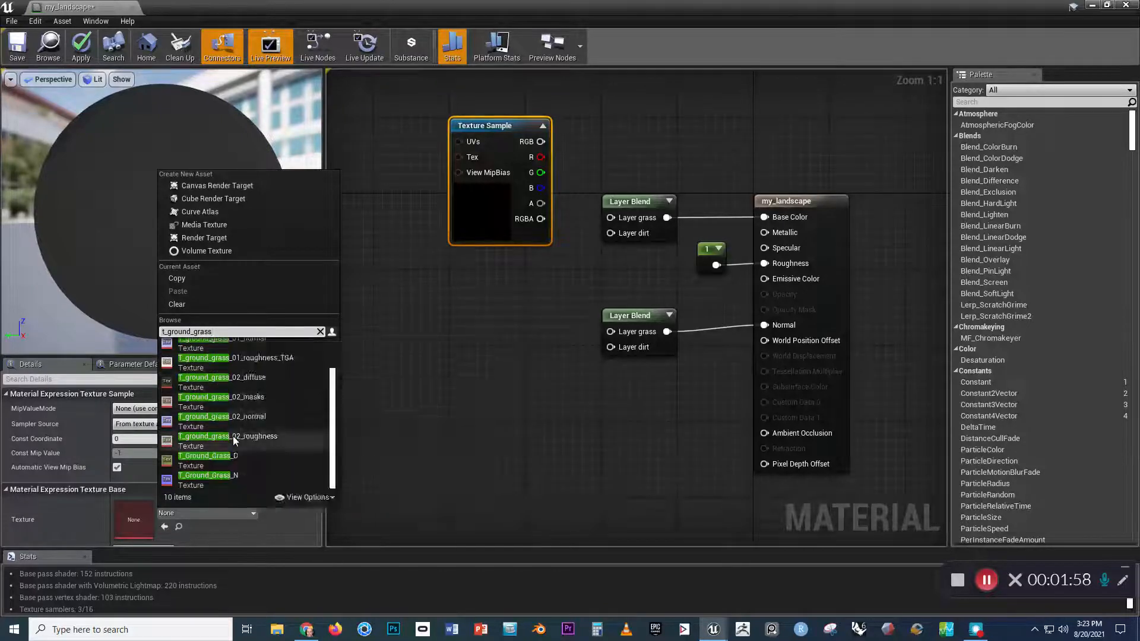
left_click(191, 460)
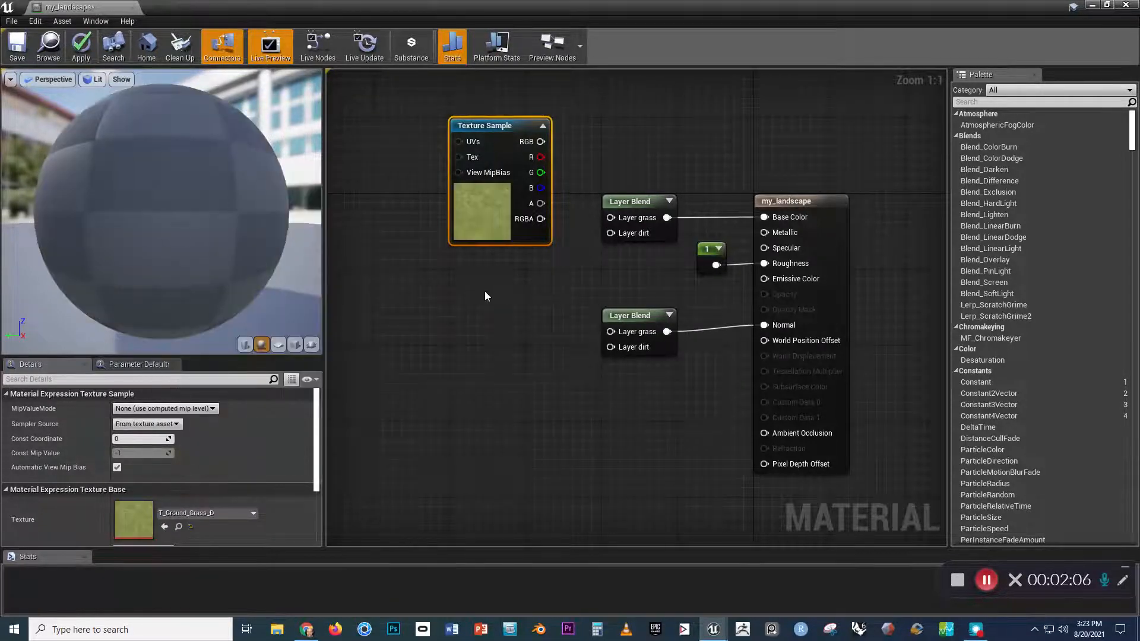
Add a second Texture Sample node below the grass one and assign it the T_Metal_Rust_D texture
right_click_drag(485, 291, 526, 269)
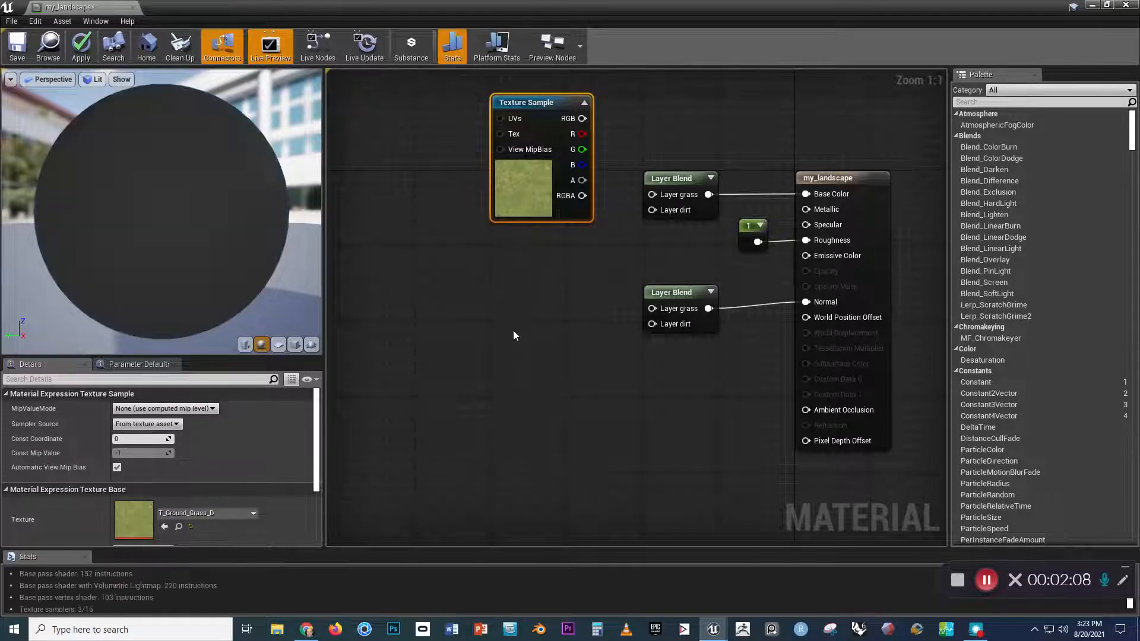
key("t")
left_click(501, 287)
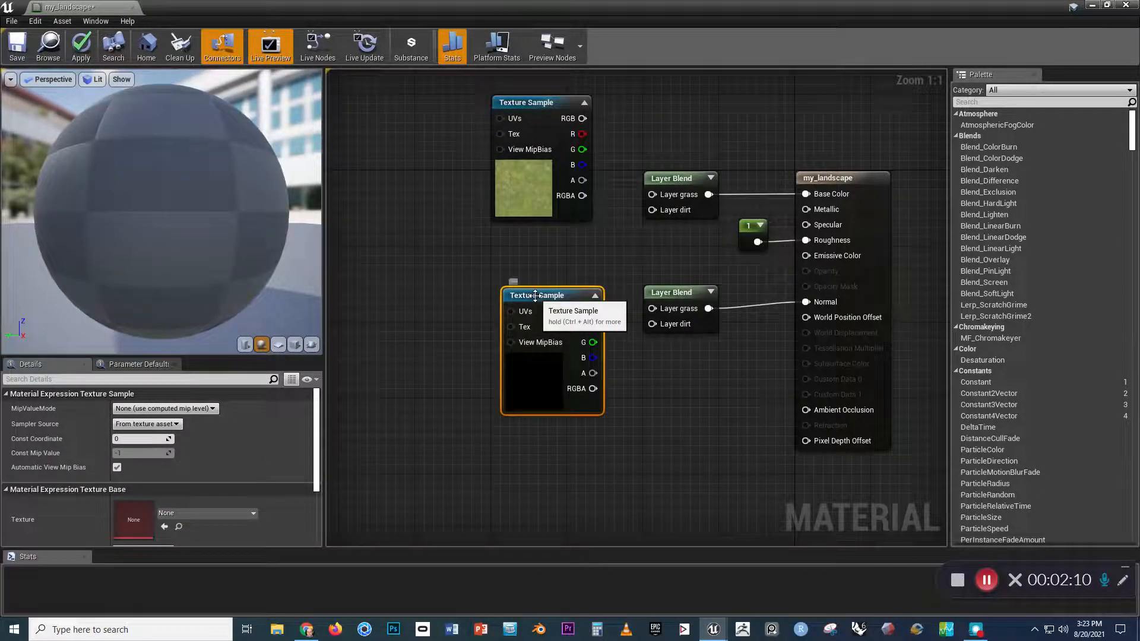
left_click_drag(532, 295, 531, 274)
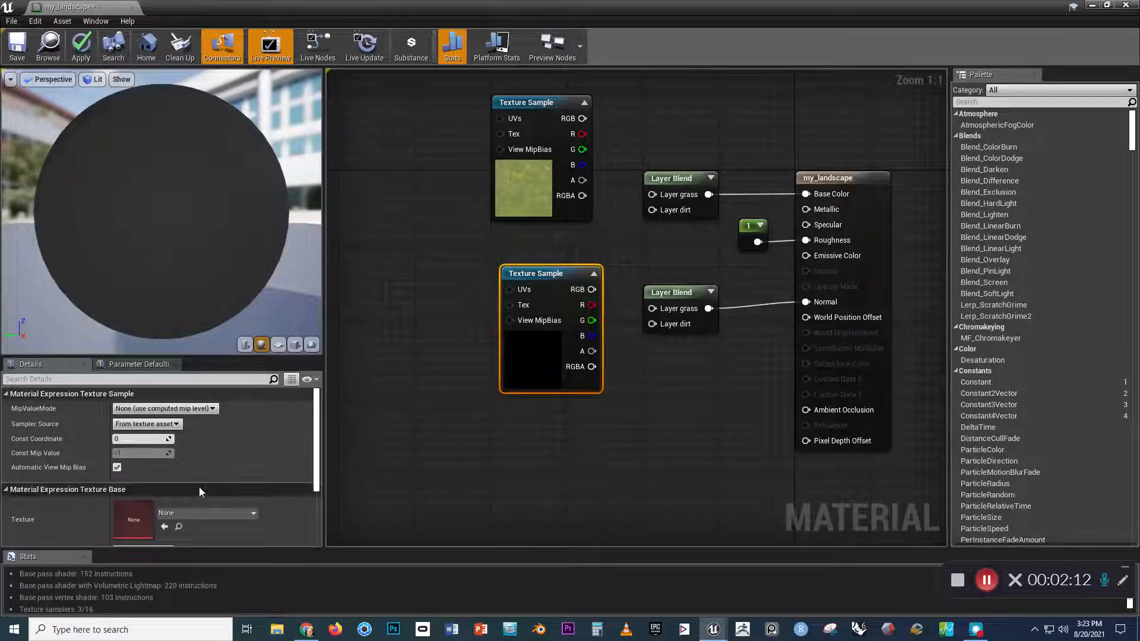
left_click(181, 513)
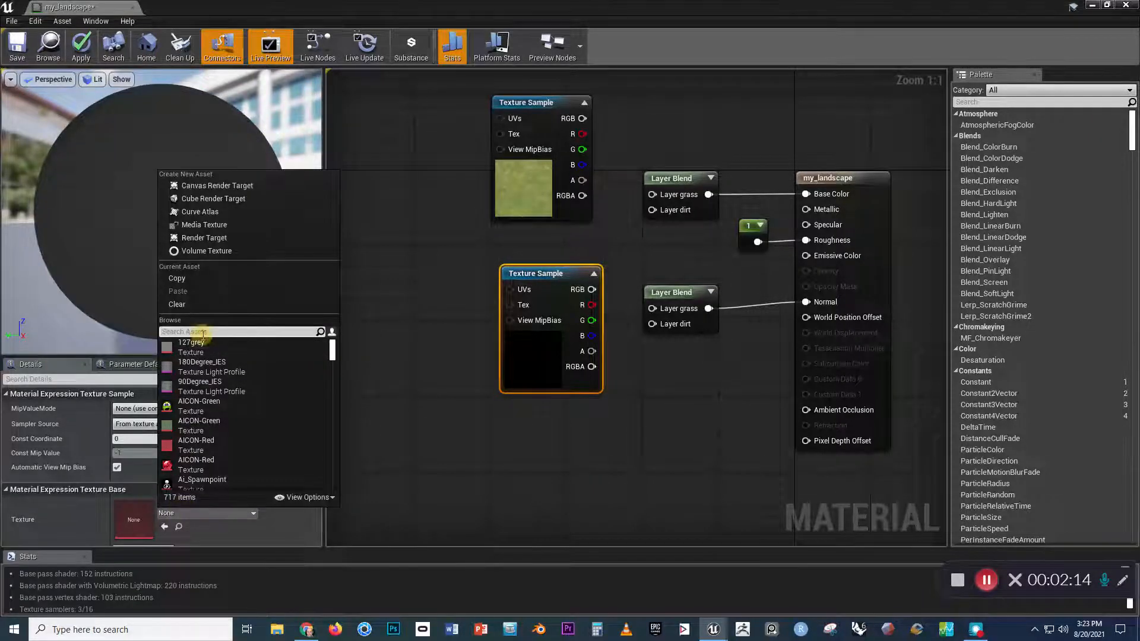
type("t_metal")
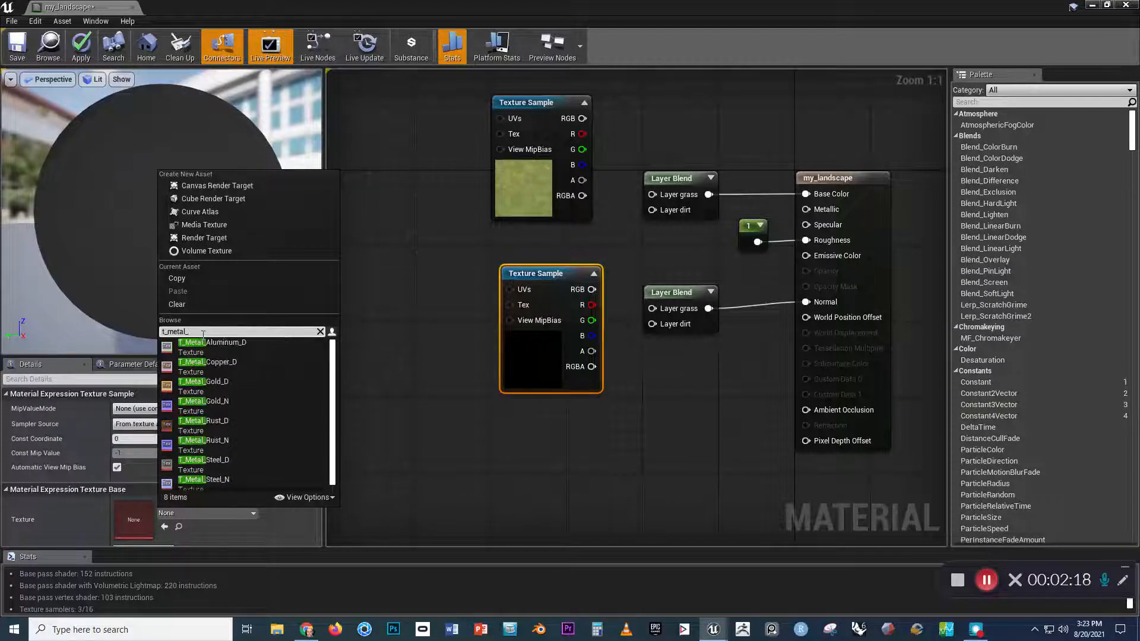
type("_rust")
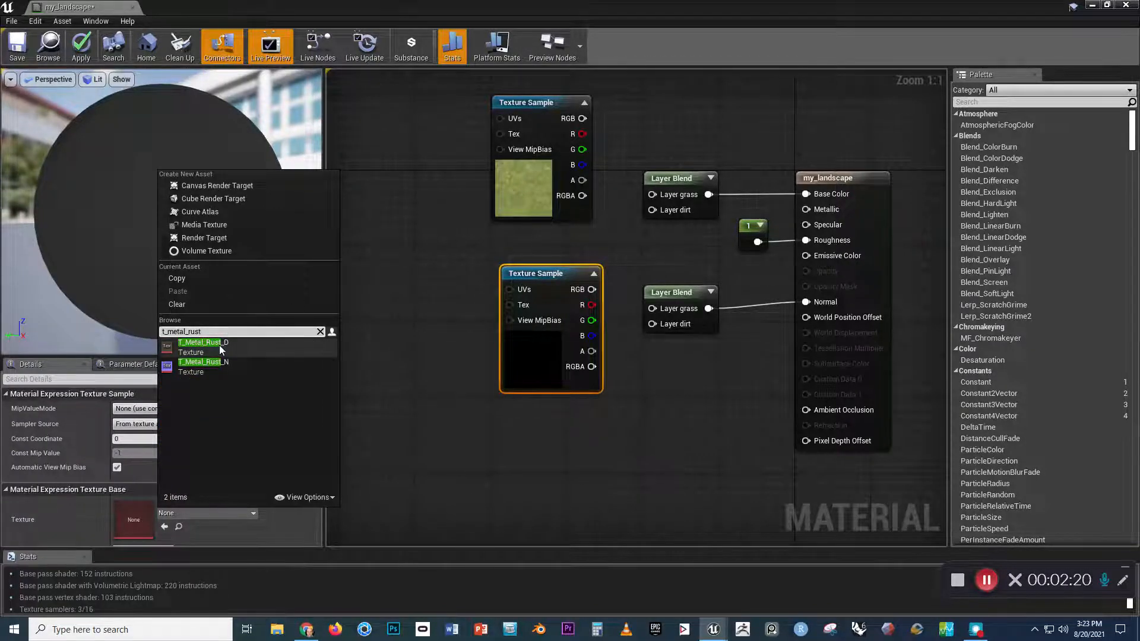
left_click(252, 346)
right_click_drag(558, 408, 569, 430)
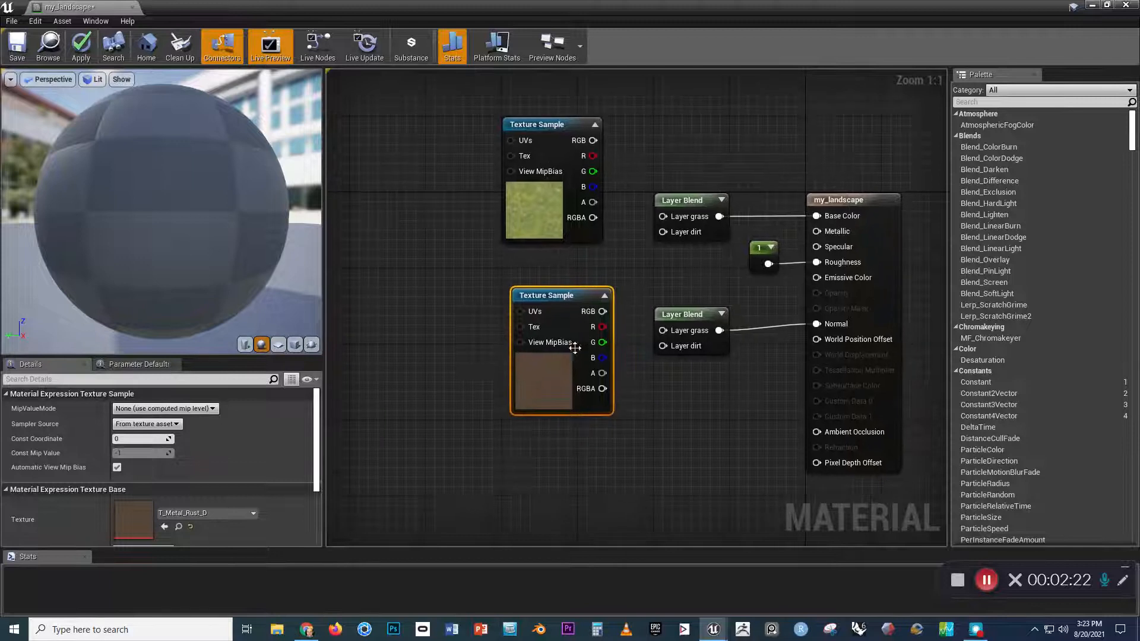
Align the rust Texture Sample under the grass one and move both nodes higher, beside the Base Color Layer Blend
mouse_move(572, 291)
left_mouse_down()
mouse_move(552, 310)
mouse_move(565, 309)
mouse_move(561, 277)
left_mouse_up()
left_click_drag(638, 123, 522, 389)
left_click_drag(547, 283, 537, 206)
right_click_drag(626, 203, 625, 320)
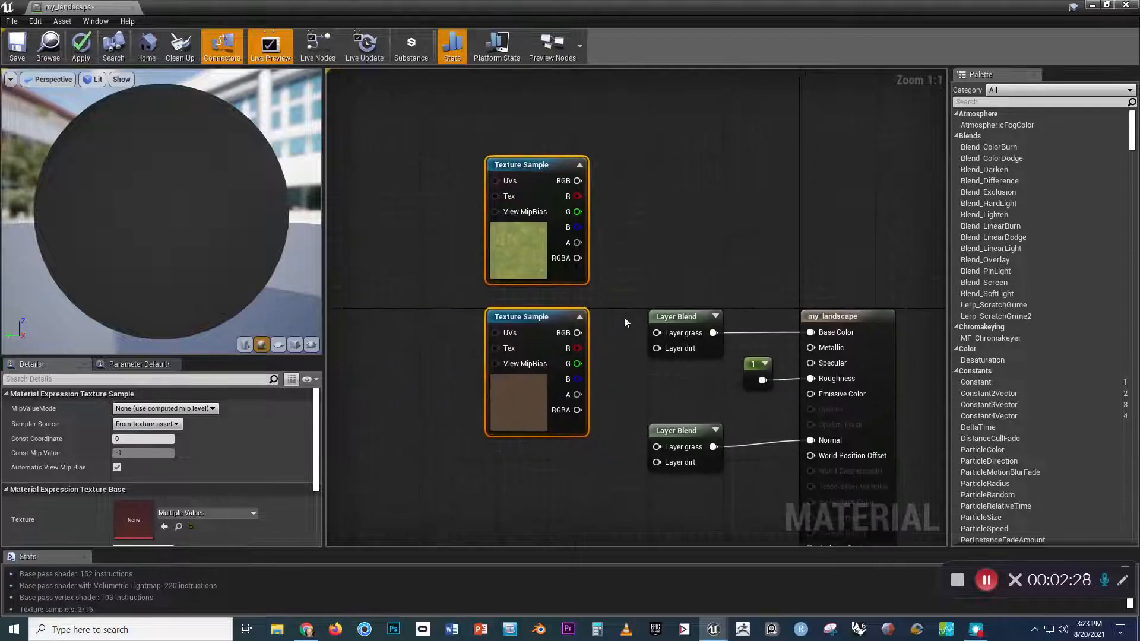
left_click_drag(541, 323, 542, 304)
Connect the grass texture's RGB to Layer grass and the rust texture's RGB to Layer dirt on the Base Color Layer Blend
left_click_drag(577, 162, 656, 332)
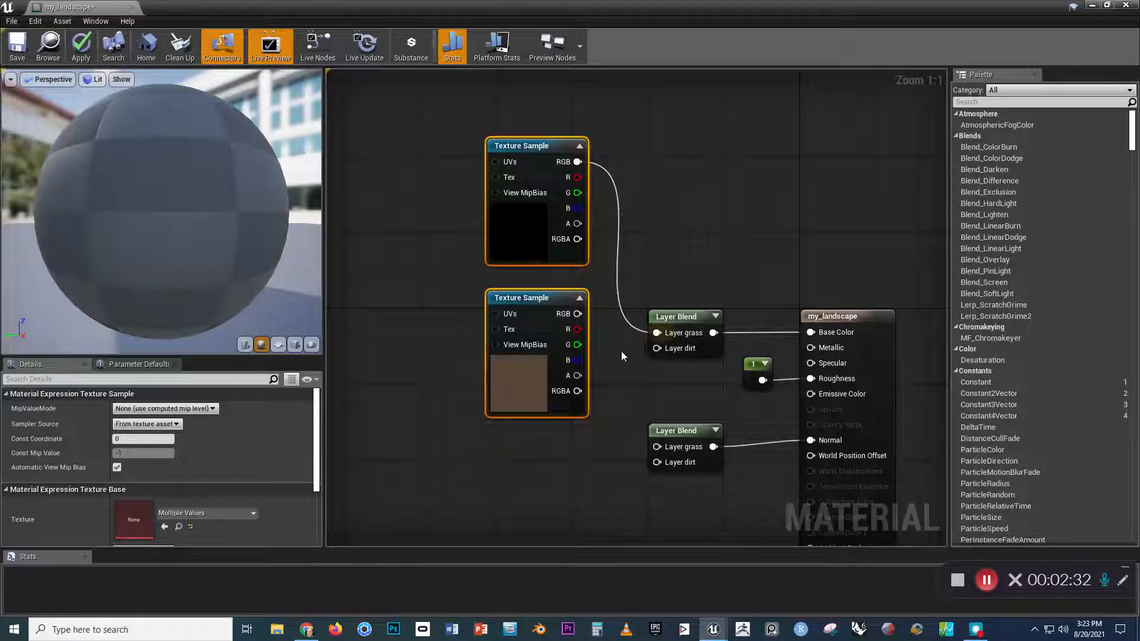
left_click_drag(579, 315, 565, 289)
right_click_drag(623, 399, 619, 313)
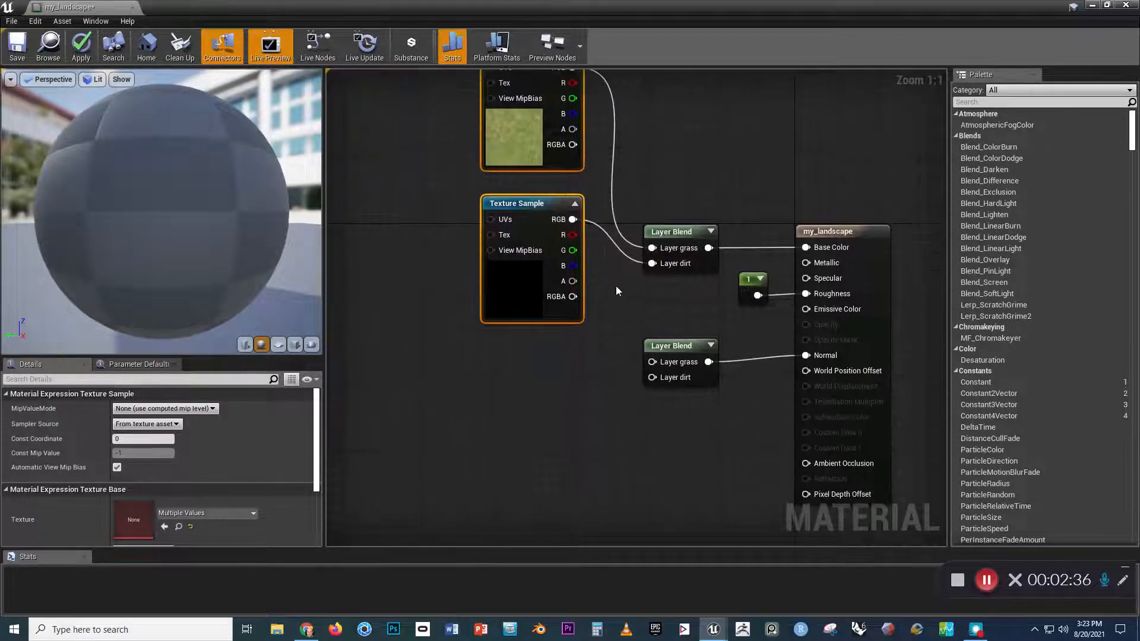
Duplicate the grass and rust Texture Sample nodes and place the copies below the originals
right_click_drag(638, 130, 659, 168)
left_click_drag(622, 87, 558, 396)
right_click_drag(559, 396, 563, 420)
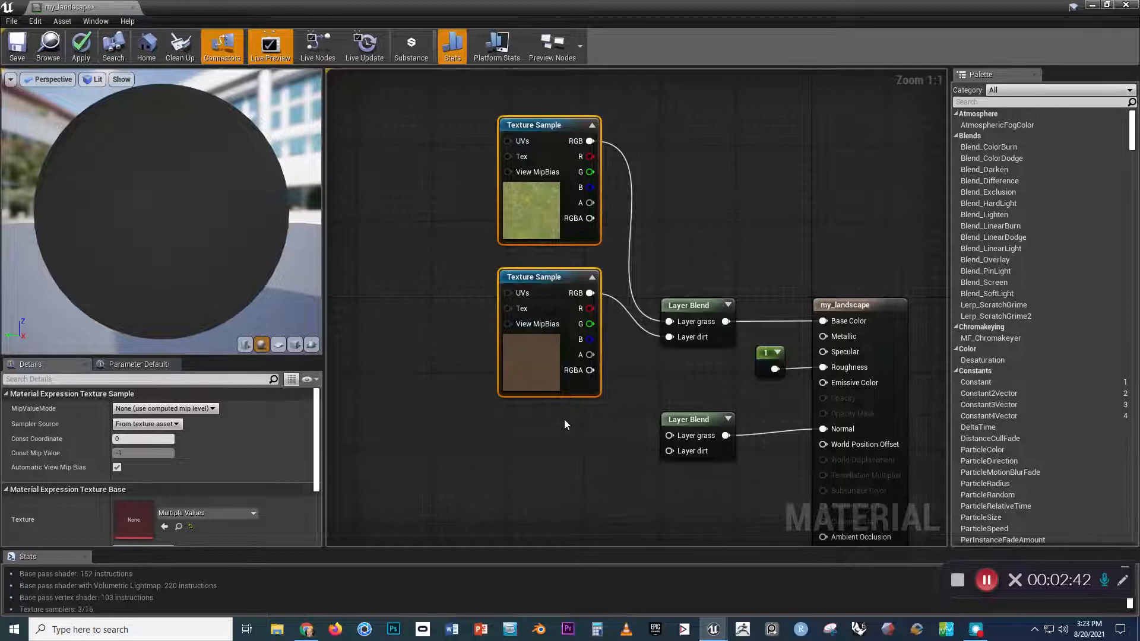
key("ctrl+v")
right_click_drag(565, 419, 603, 243)
Connect the copied grass and rust textures' RGB outputs to Layer grass and Layer dirt on the Normal Layer Blend
left_click_drag(653, 196, 709, 259)
left_click(667, 279)
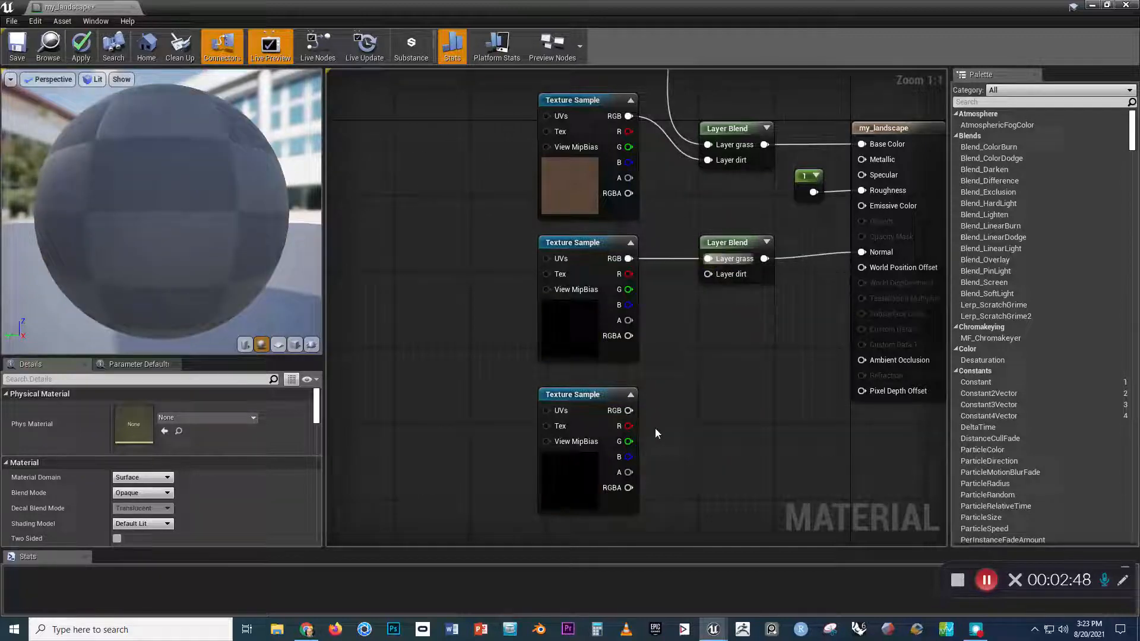
left_click_drag(629, 410, 709, 274)
right_click_drag(759, 321, 694, 336)
Assign T_Ground_Grass_N to the copied grass Texture Sample and T_Metal_Rust_N to the copied rust one, moving the latter closer
left_click(521, 268)
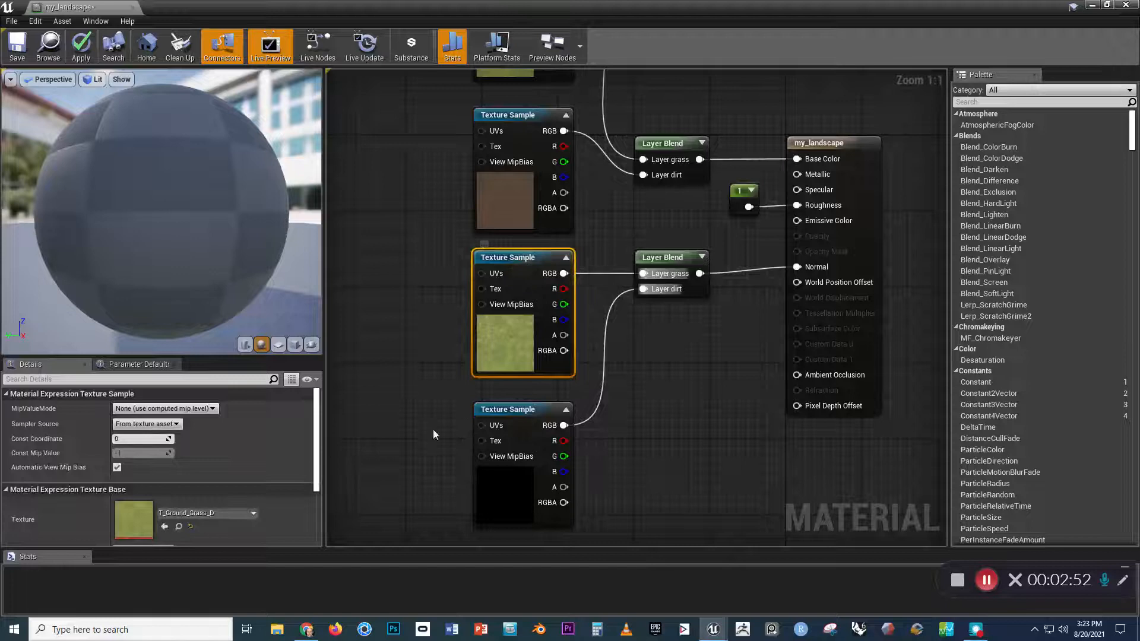
left_click(212, 512)
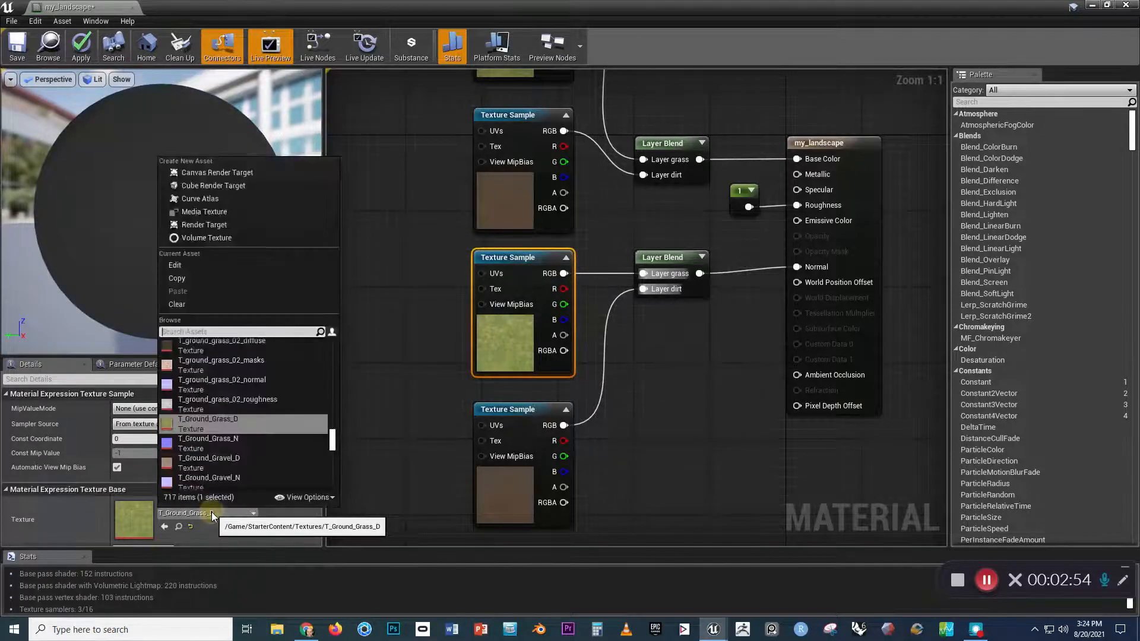
left_click(225, 446)
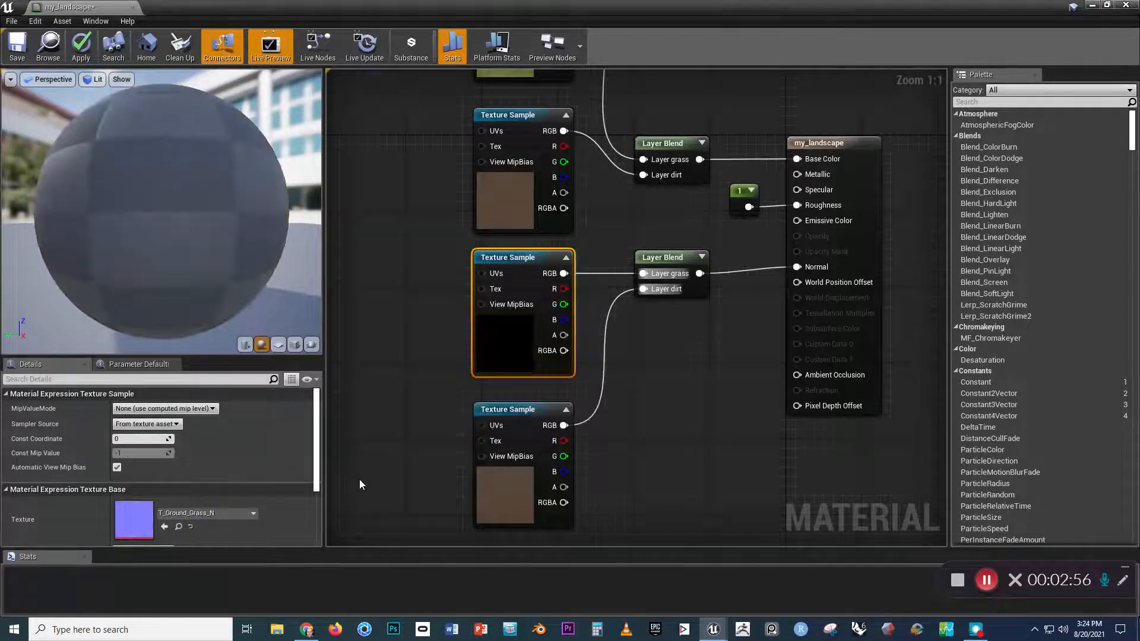
right_click_drag(354, 479, 380, 387)
left_click(522, 350)
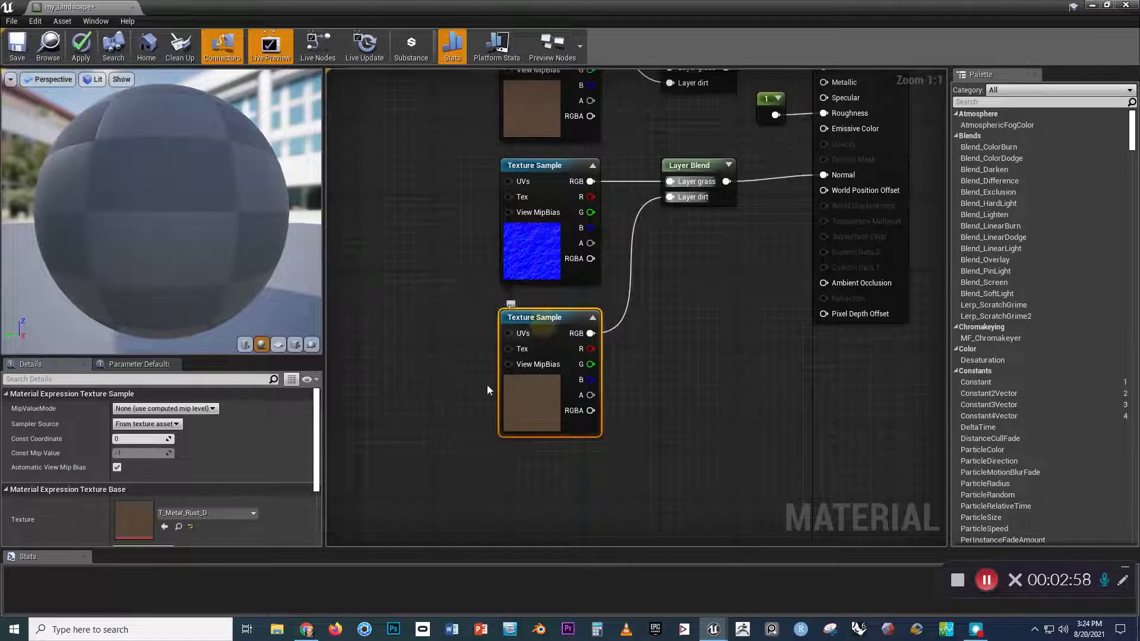
left_click(219, 514)
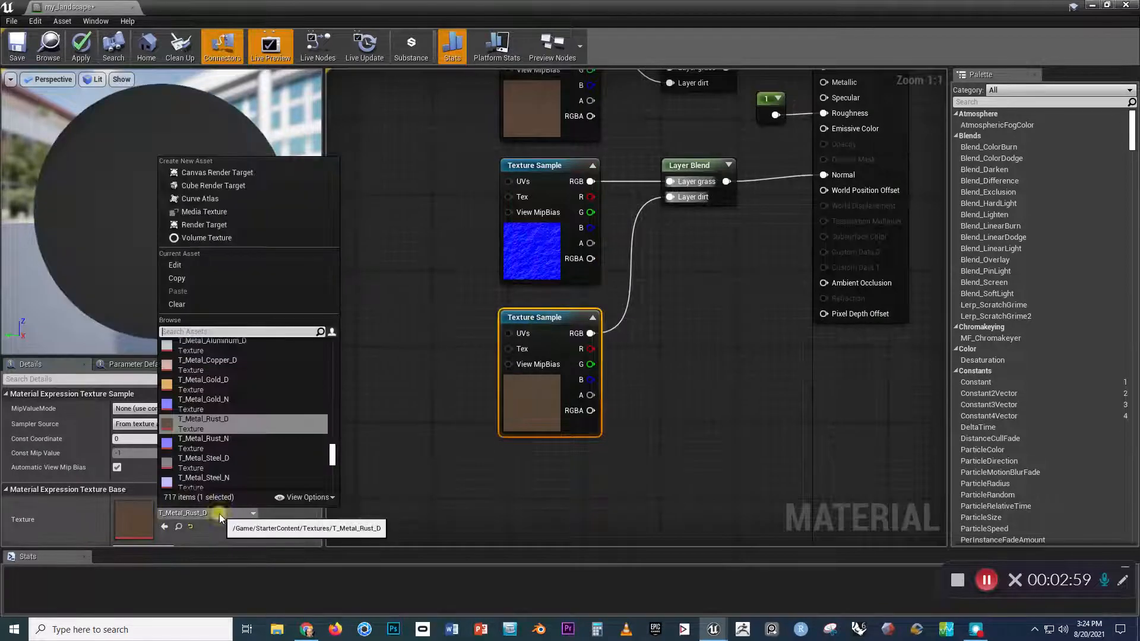
left_click(241, 442)
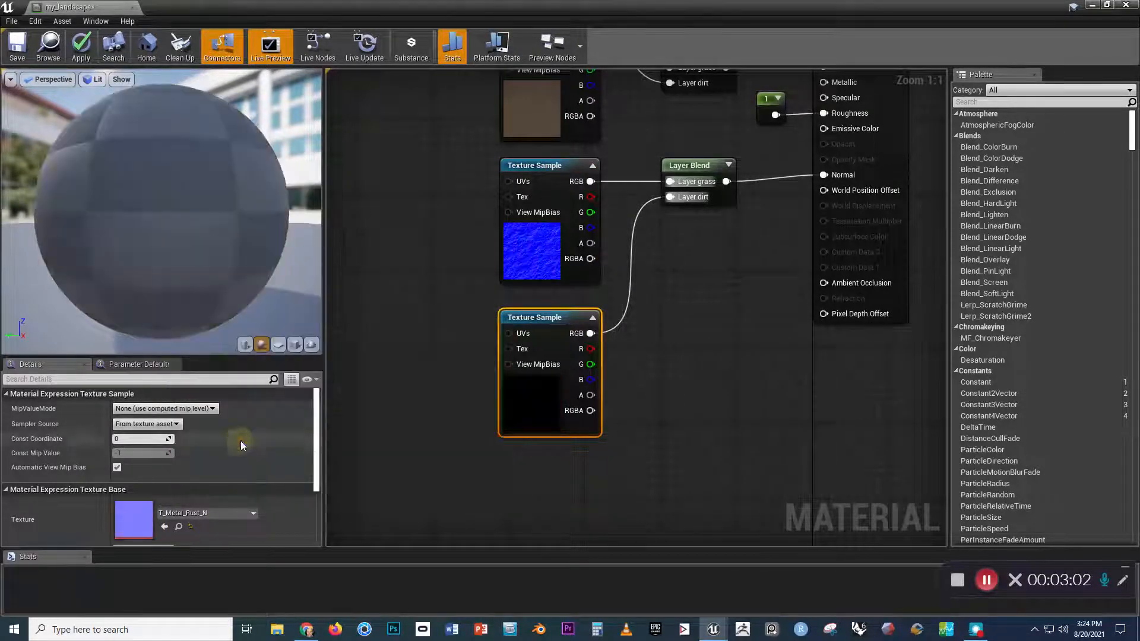
left_click_drag(545, 317, 555, 299)
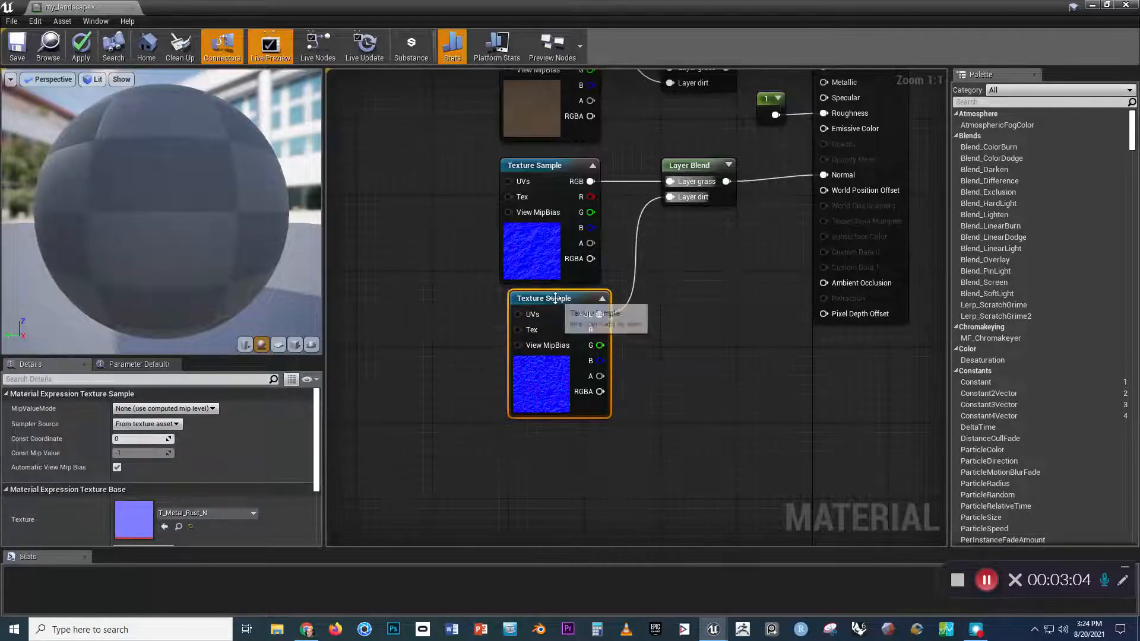
Add a TextureCoordinate node and a Multiply node in the empty area before the Texture Samples
scroll(585, 306, "down", 1)
scroll(588, 395, "down", 1)
right_click_drag(587, 389, 579, 355)
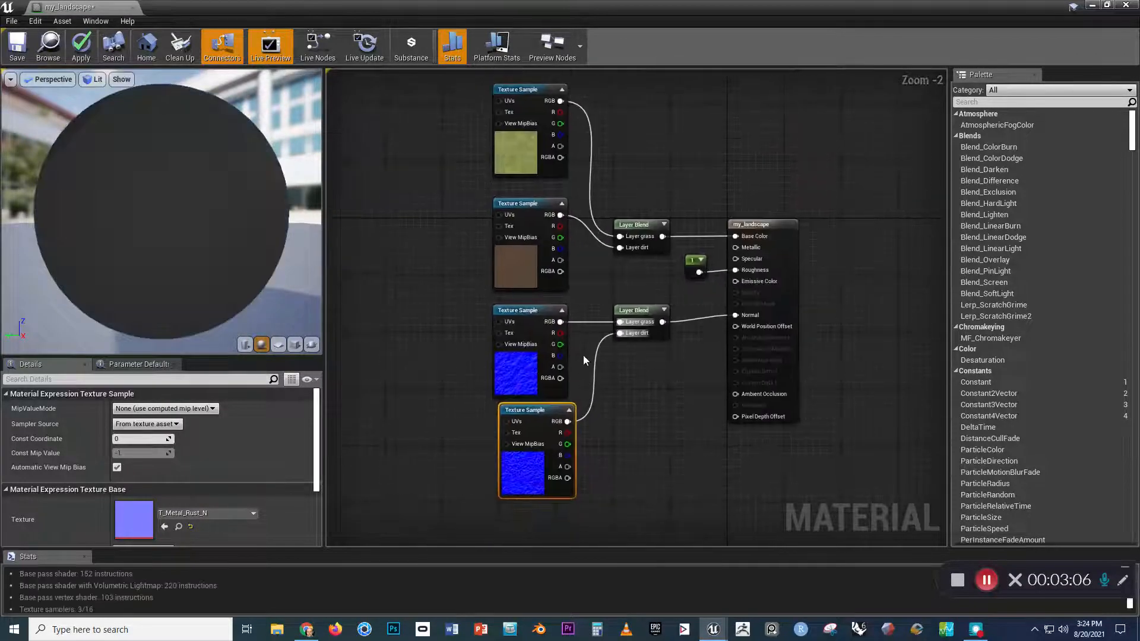
right_click_drag(493, 297, 505, 252)
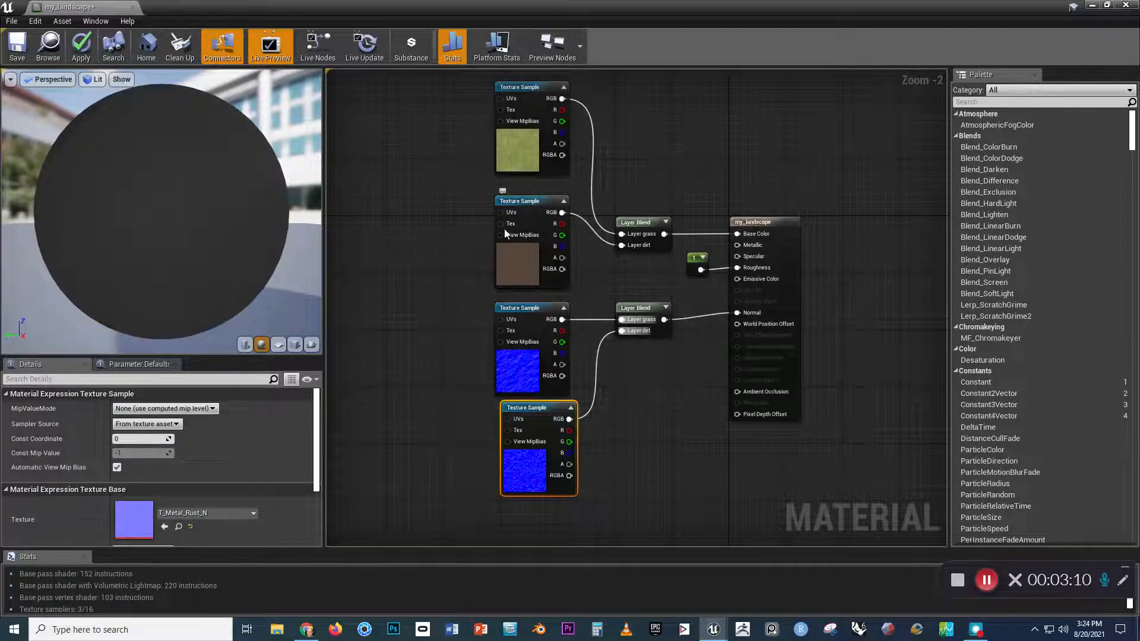
right_click_drag(471, 188, 531, 185)
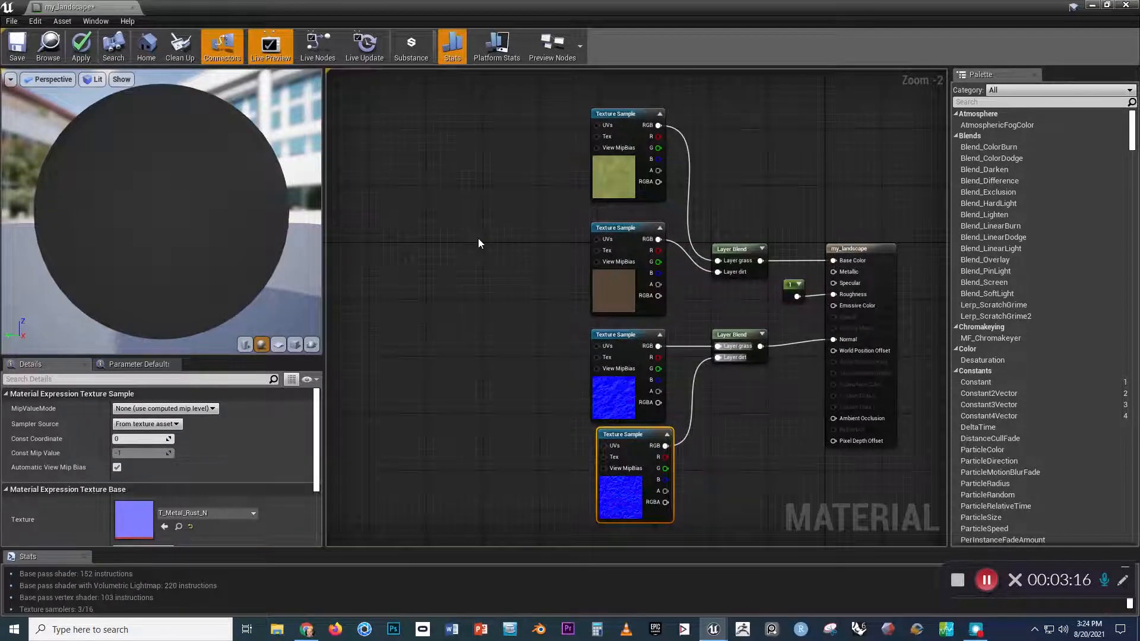
right_click(433, 212)
type("coor")
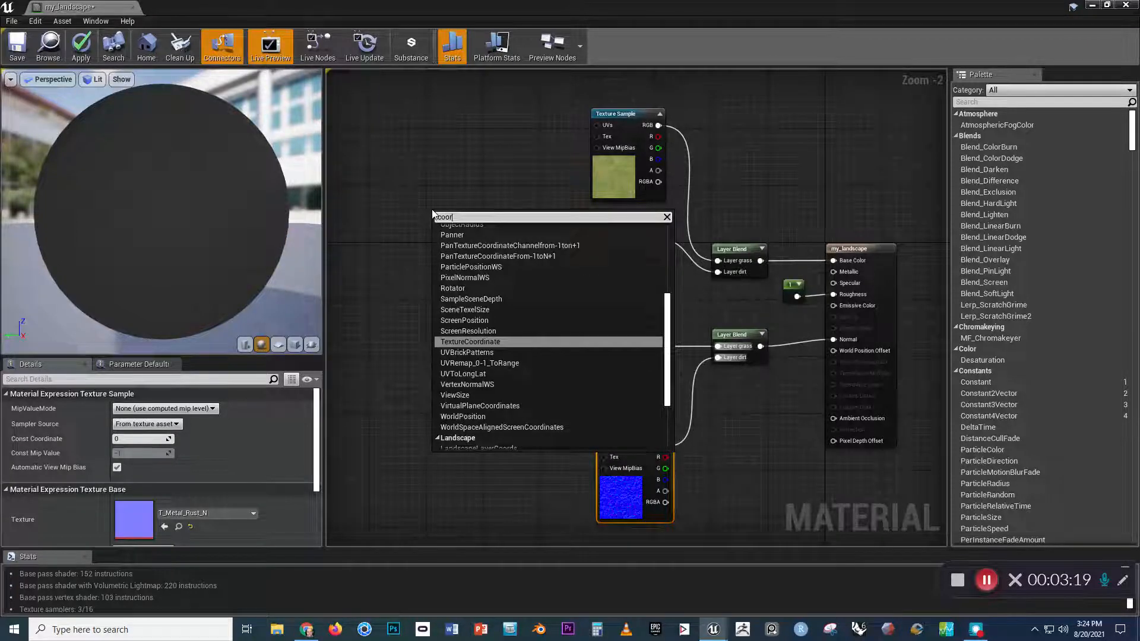
key("Return")
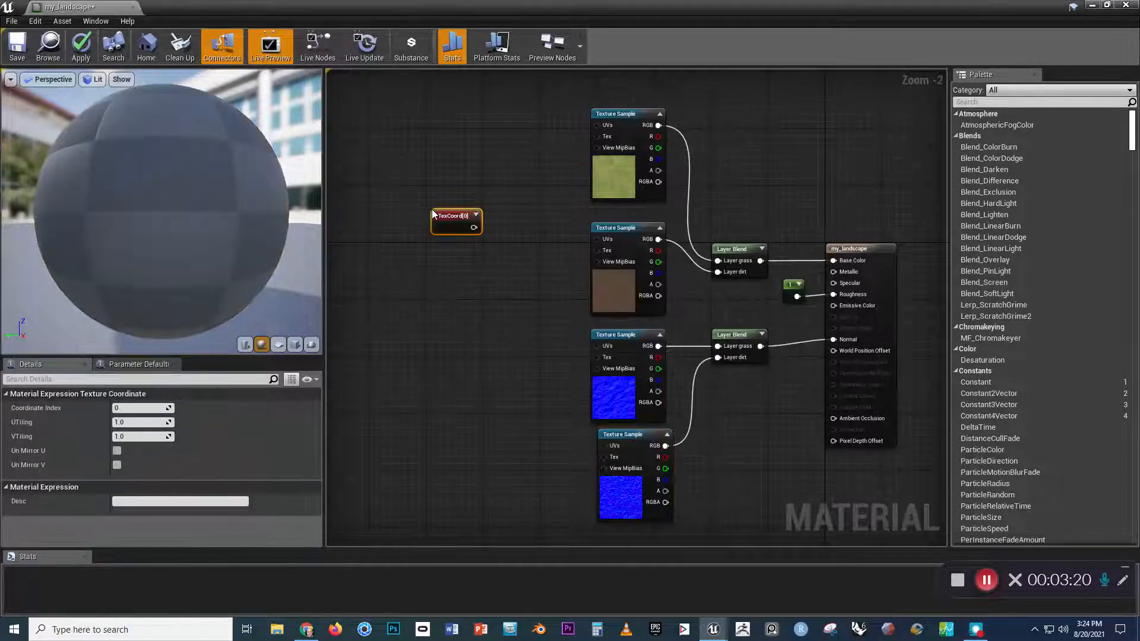
left_click(520, 234)
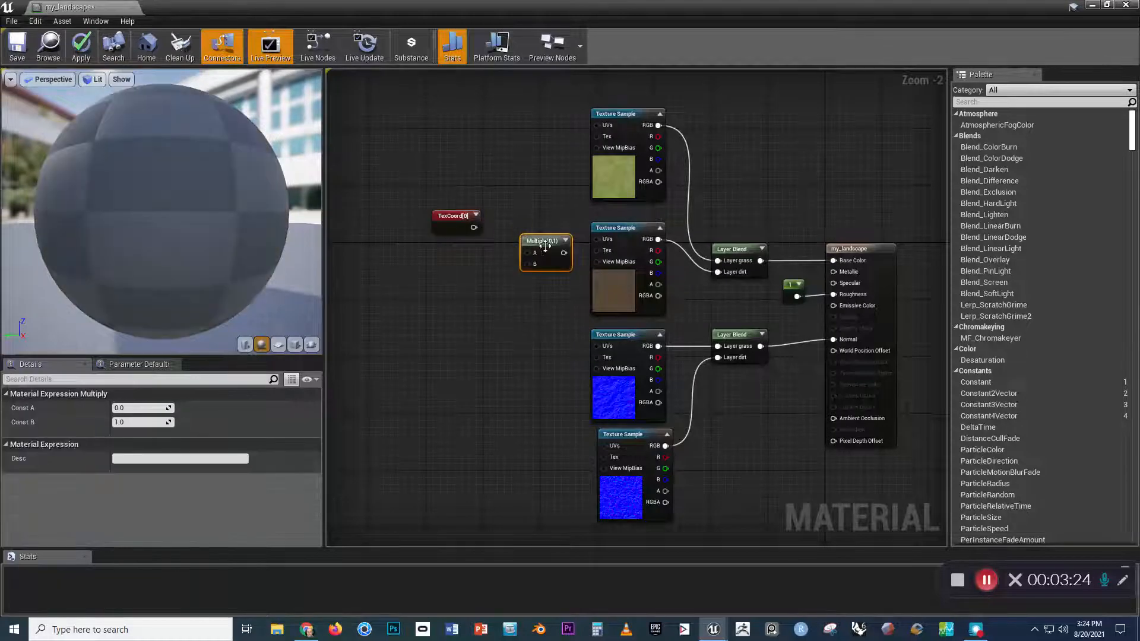
Add a Constant node below the TexCoord node and convert it to a parameter named grass_tiling
left_click(440, 271)
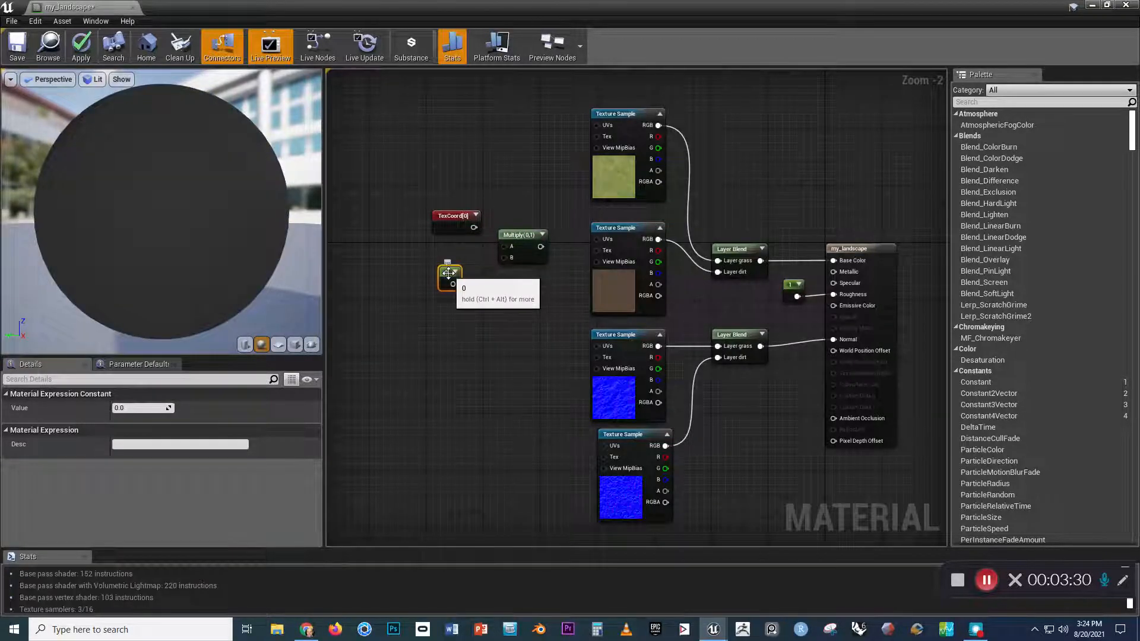
right_click(448, 273)
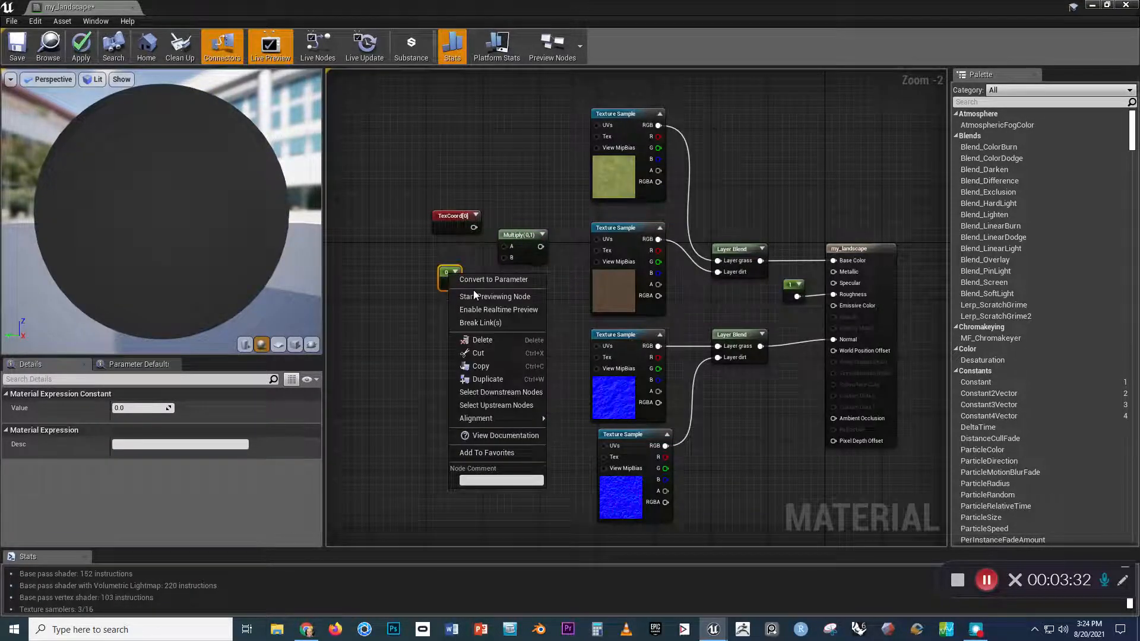
left_click(498, 279)
type("grass_ti")
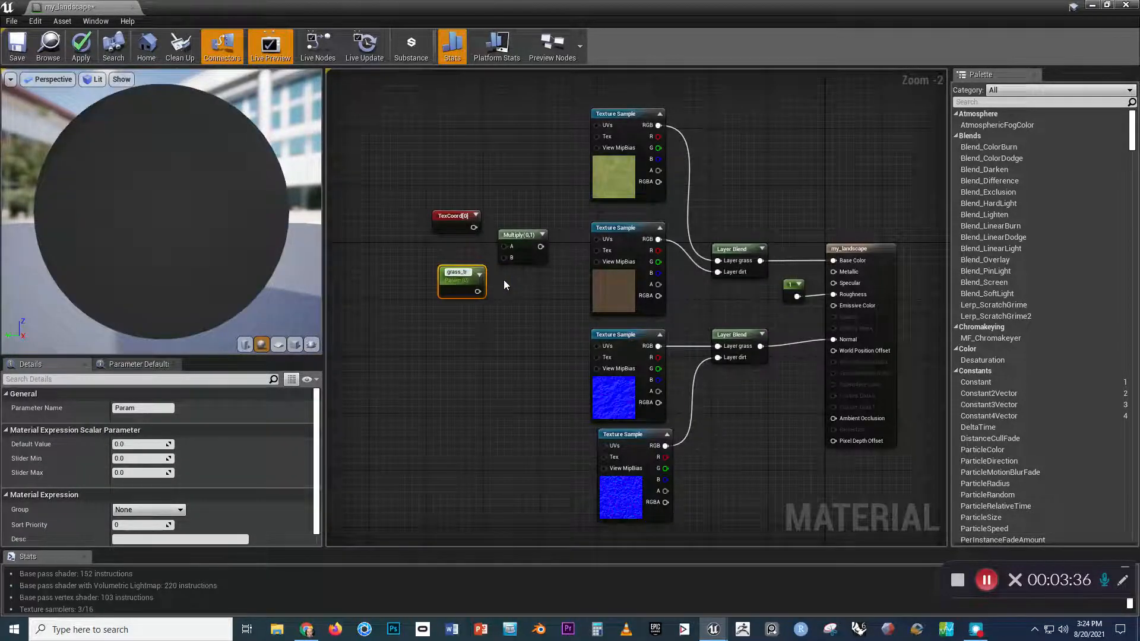
type("ling")
key("Return")
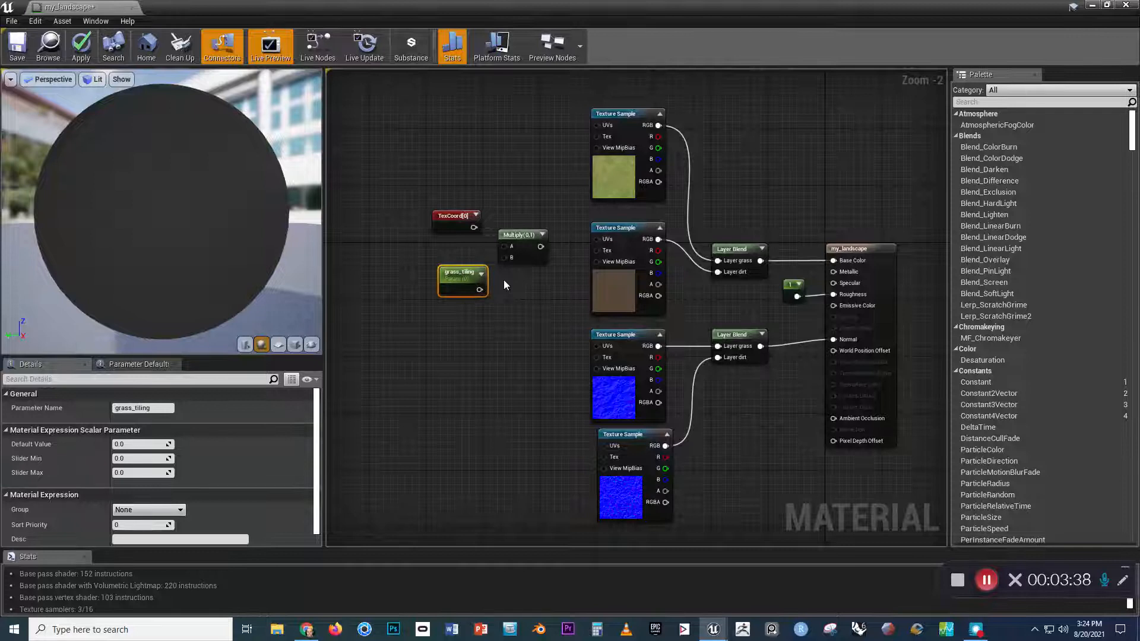
Connect TexCoord to Multiply A and grass_tiling to B, and feed the Multiply output to the UVs of both grass Texture Samples
left_click_drag(474, 227, 504, 246)
left_click(492, 283)
left_click_drag(480, 288, 599, 127)
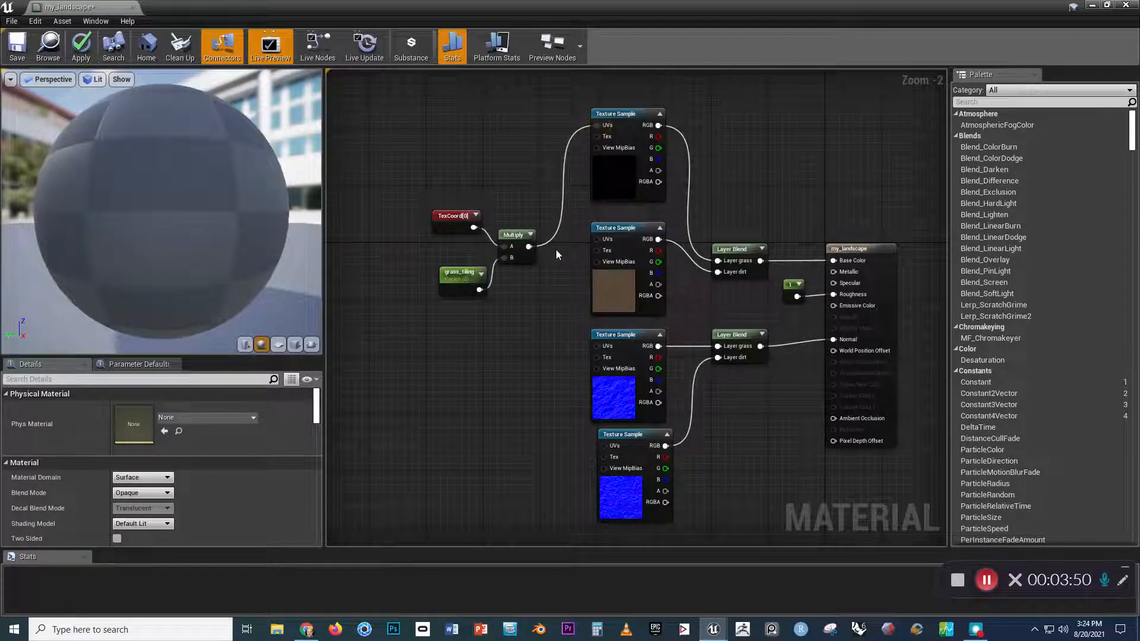
left_click_drag(528, 247, 601, 345)
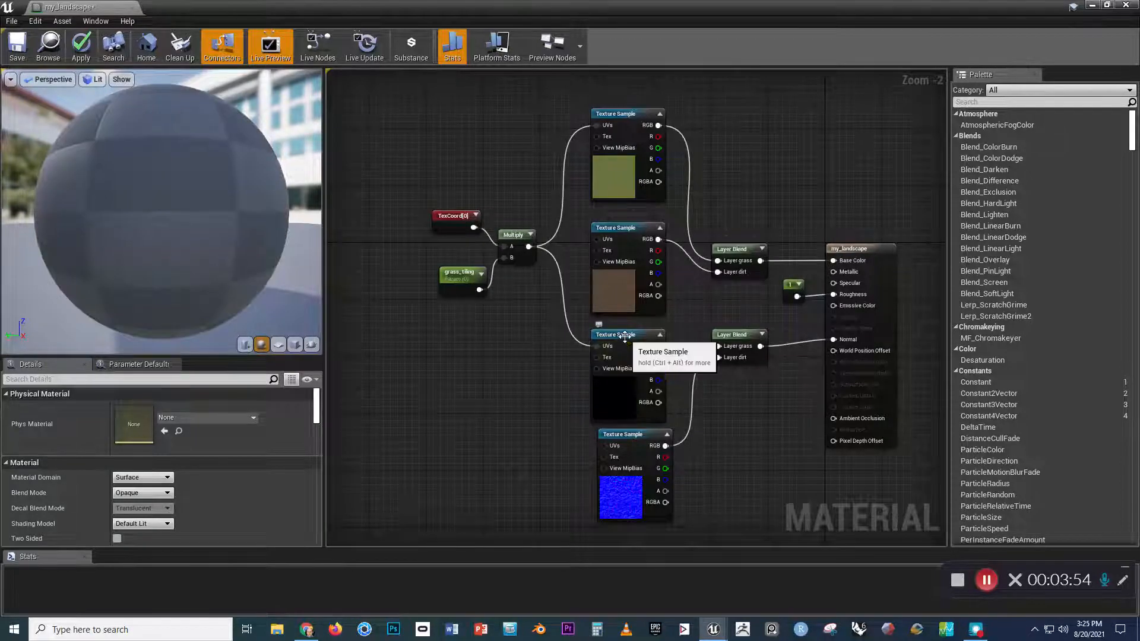
left_click(624, 335)
Duplicate the TexCoord, grass_tiling and Multiply nodes and place the copies below the originals
right_click_drag(565, 365, 598, 344)
left_click_drag(556, 175, 462, 280)
key("ctrl+c")
key("ctrl+v")
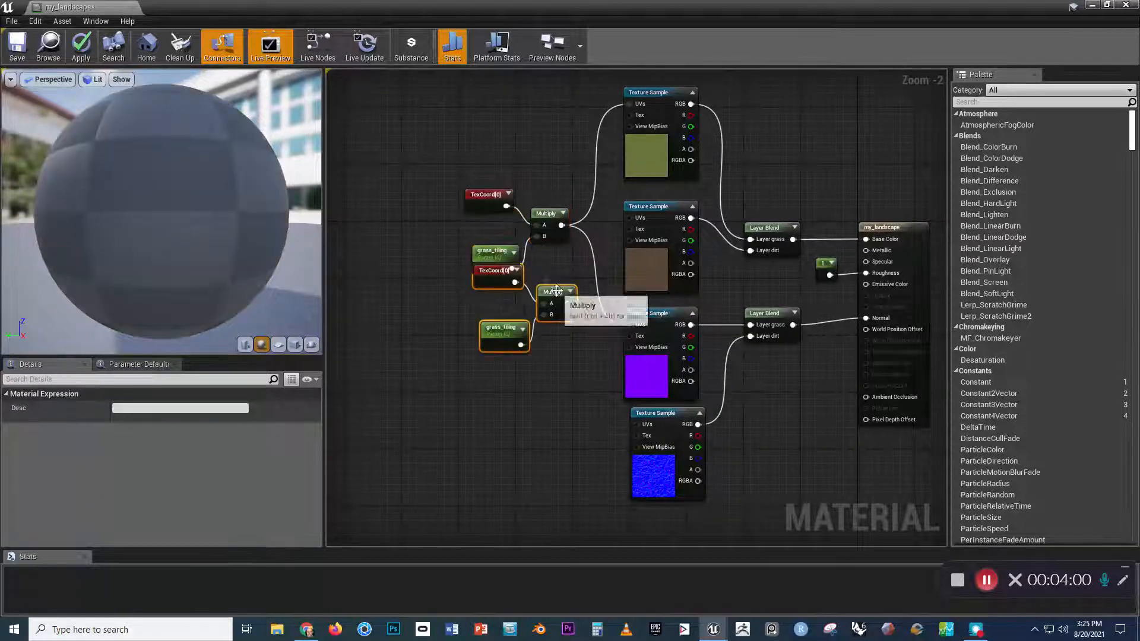
left_click_drag(555, 295, 555, 380)
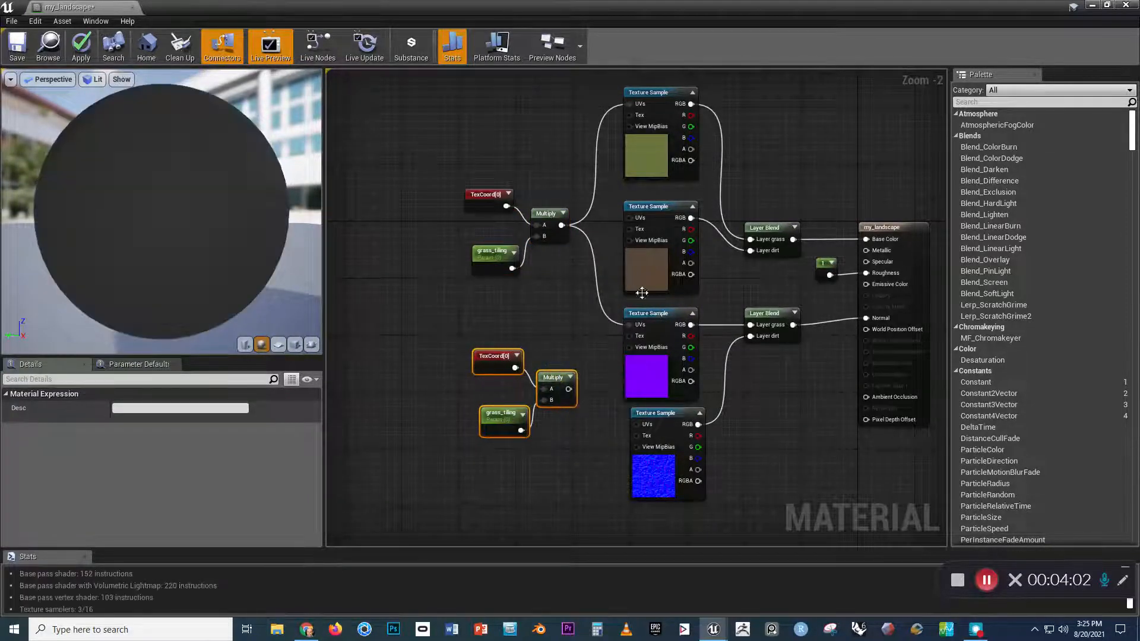
Rename the duplicated grass_tiling parameter in the lower node group as dirt_tiling
left_click(503, 422)
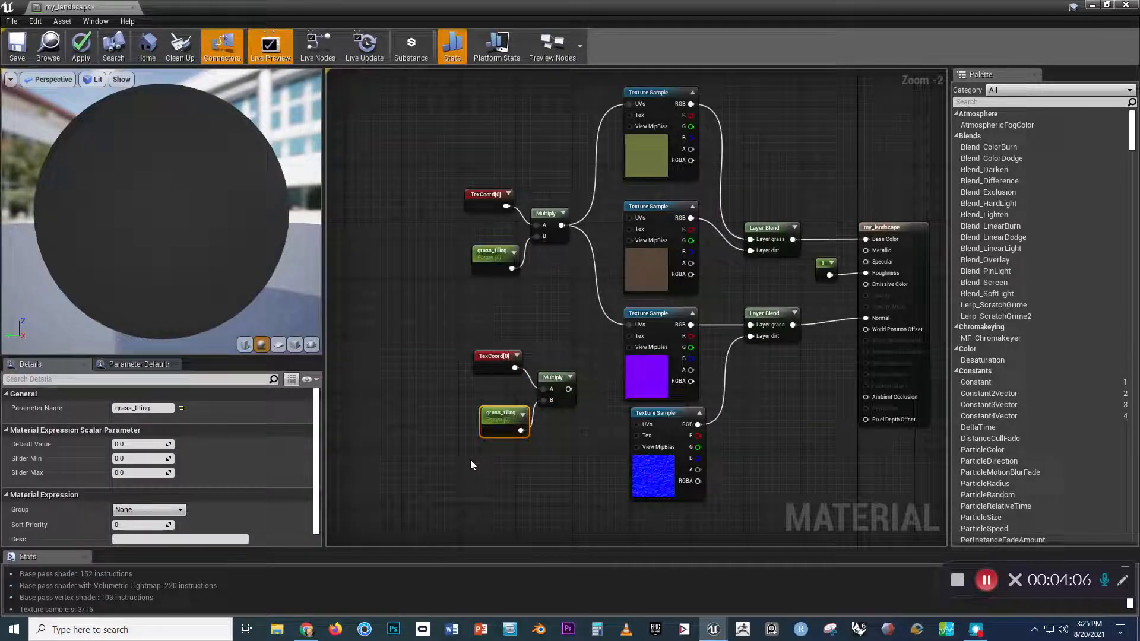
left_click(139, 408)
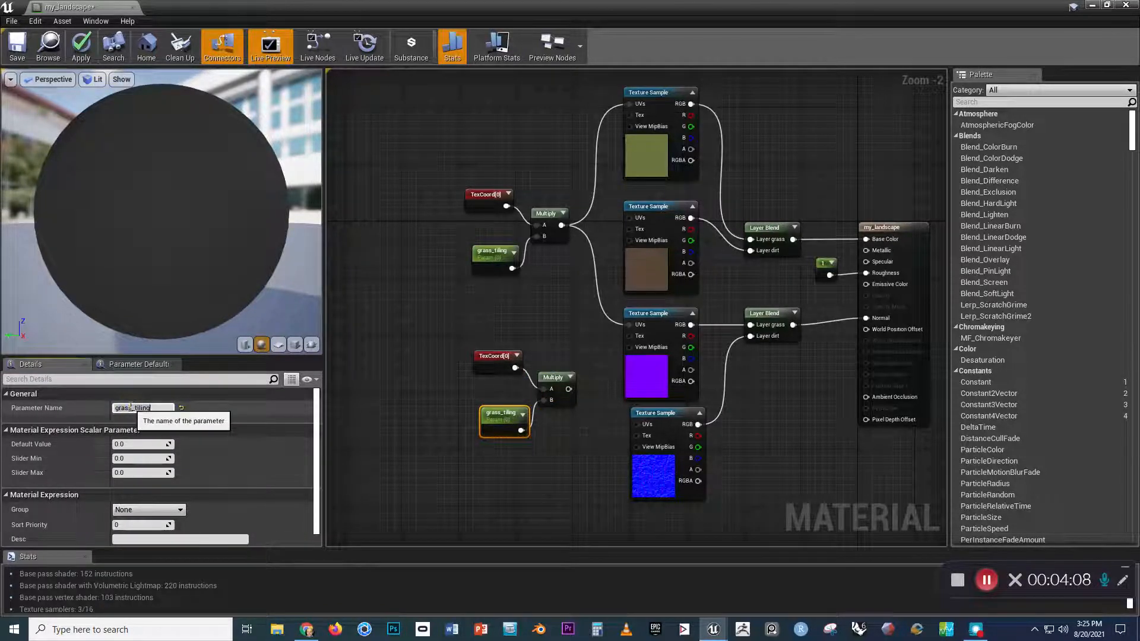
key("Home")
key("shift+Right")
key("shift+Right")
key("shift+Right")
key("shift+Right")
key("shift+Right")
type("dirt")
key("Return")
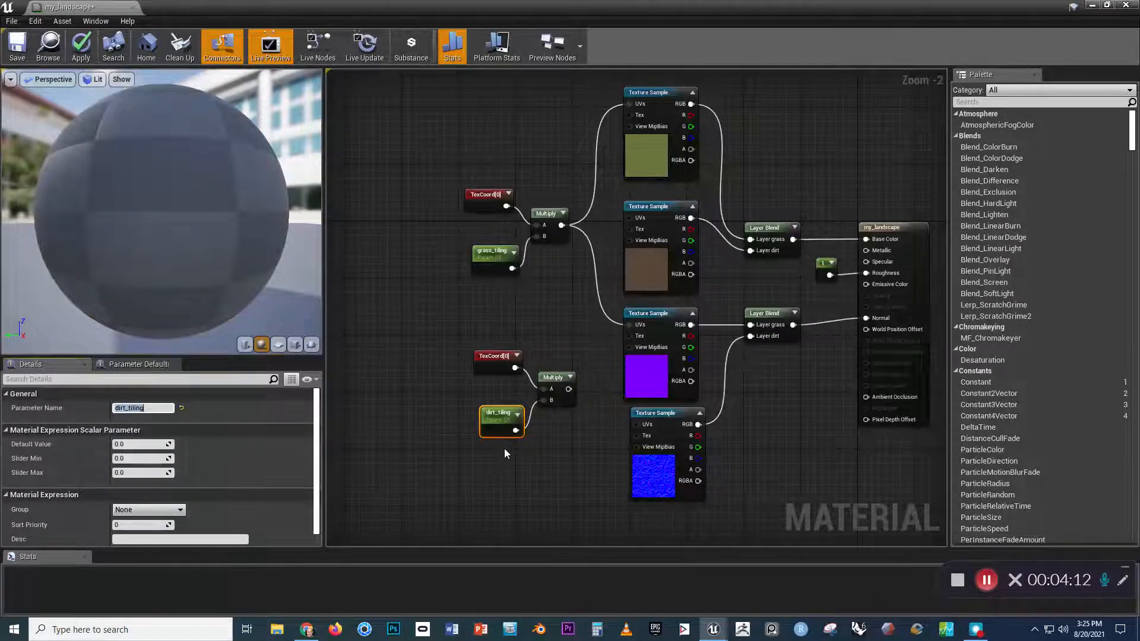
Feed the lower Multiply output to the UVs of both dirt Texture Samples, and move the dirt tiling node group farther from the grass nodes
left_click_drag(570, 389, 634, 217)
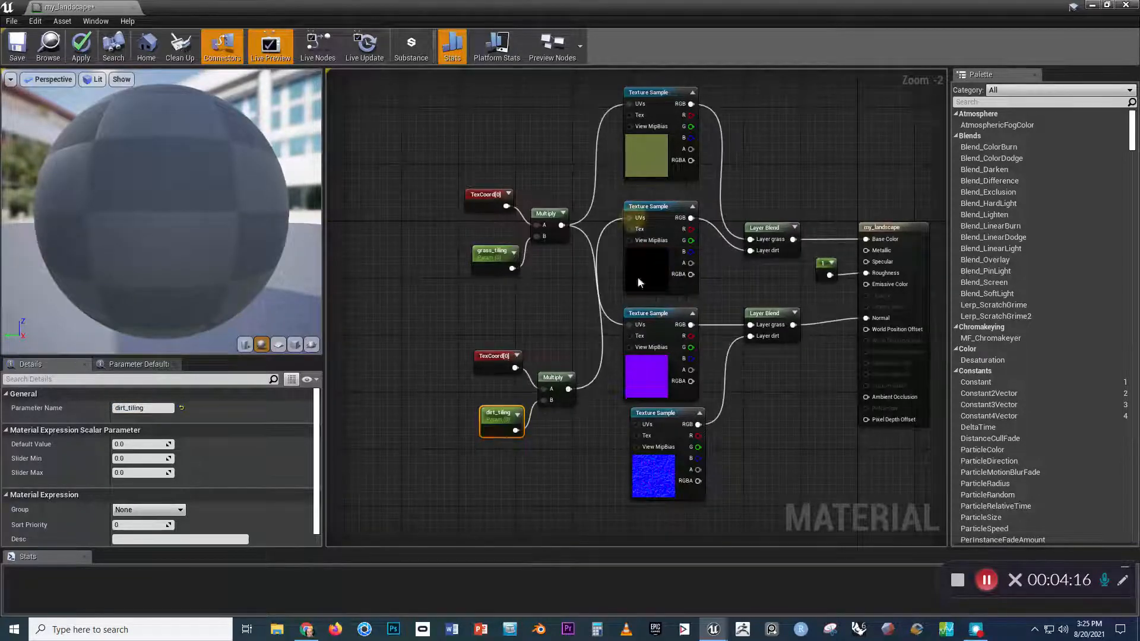
left_click_drag(568, 389, 635, 423)
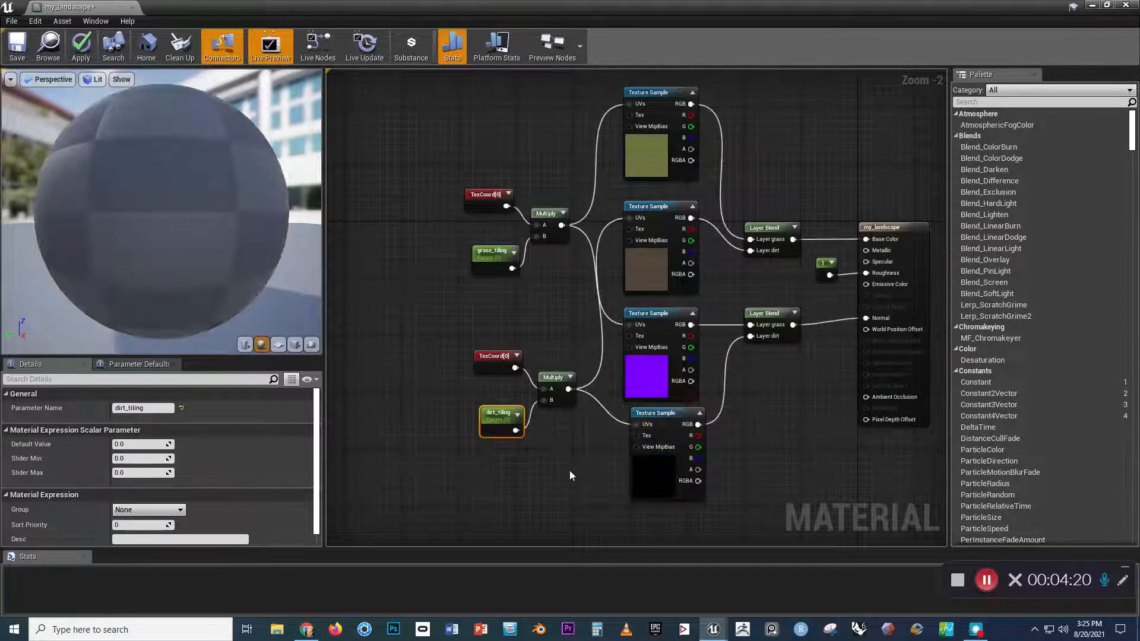
right_click_drag(585, 446, 547, 452)
left_click_drag(537, 343, 415, 458)
left_click_drag(513, 383, 477, 409)
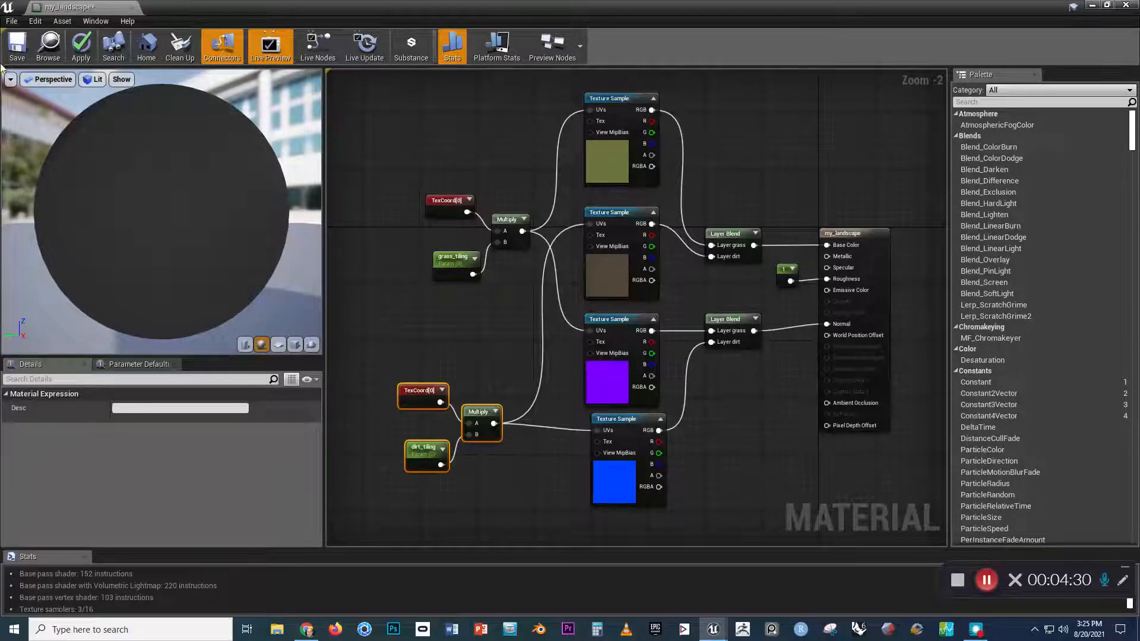
Save the my_landscape material and dock its editor tab beside the level's tab
left_click(16, 47)
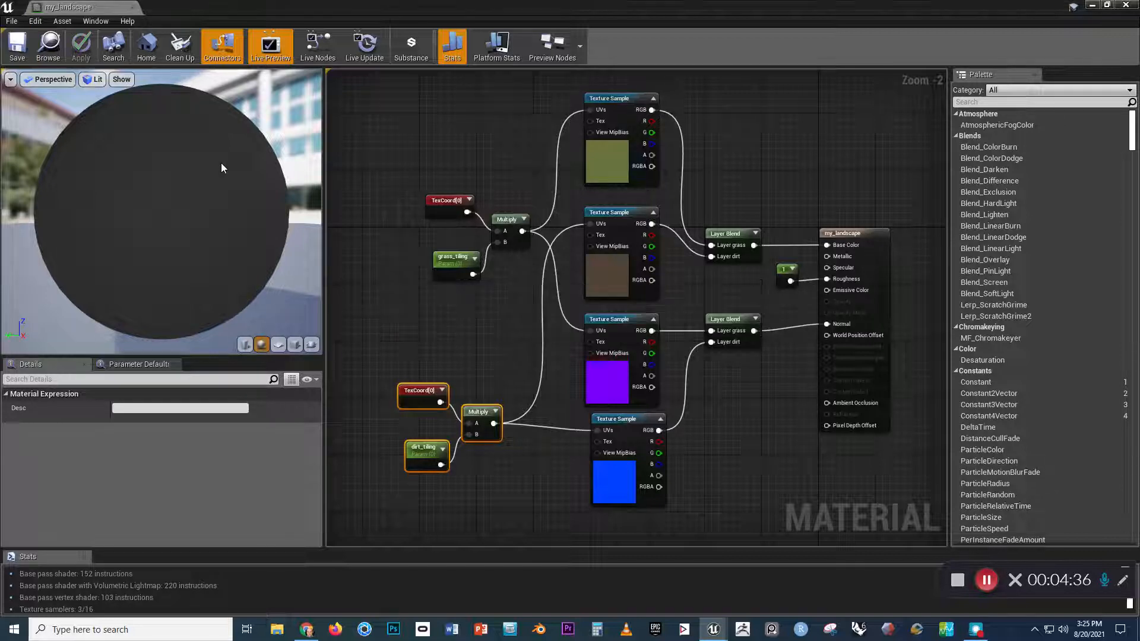
left_click_drag(86, 8, 185, 10)
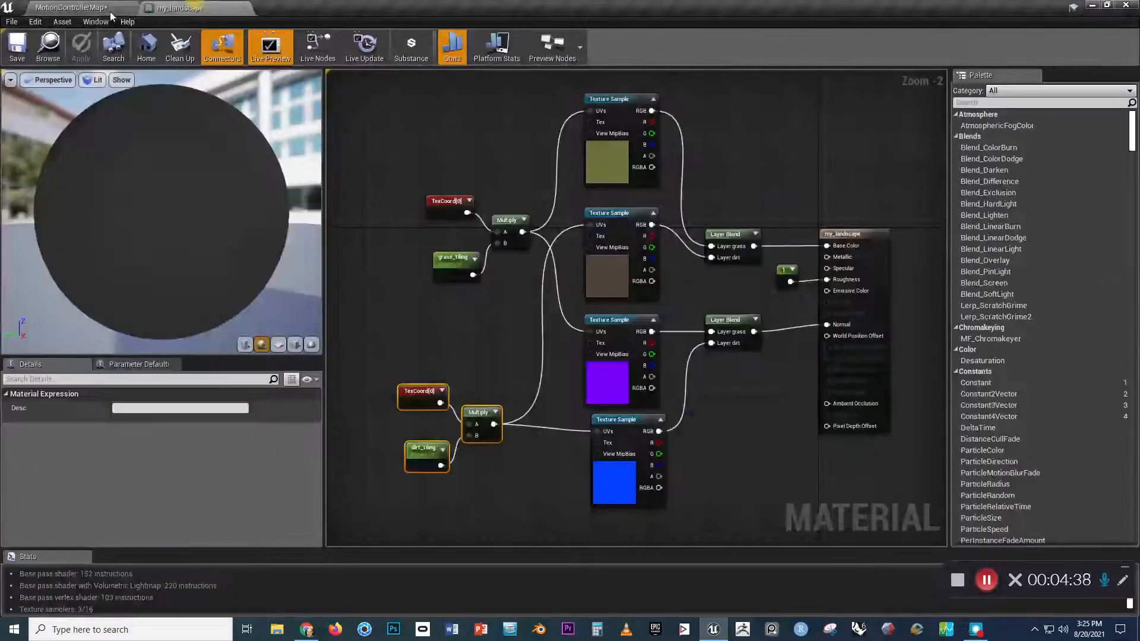
Return to the MotionControllerMap level and select the landscape
left_click(107, 9)
left_click(481, 515)
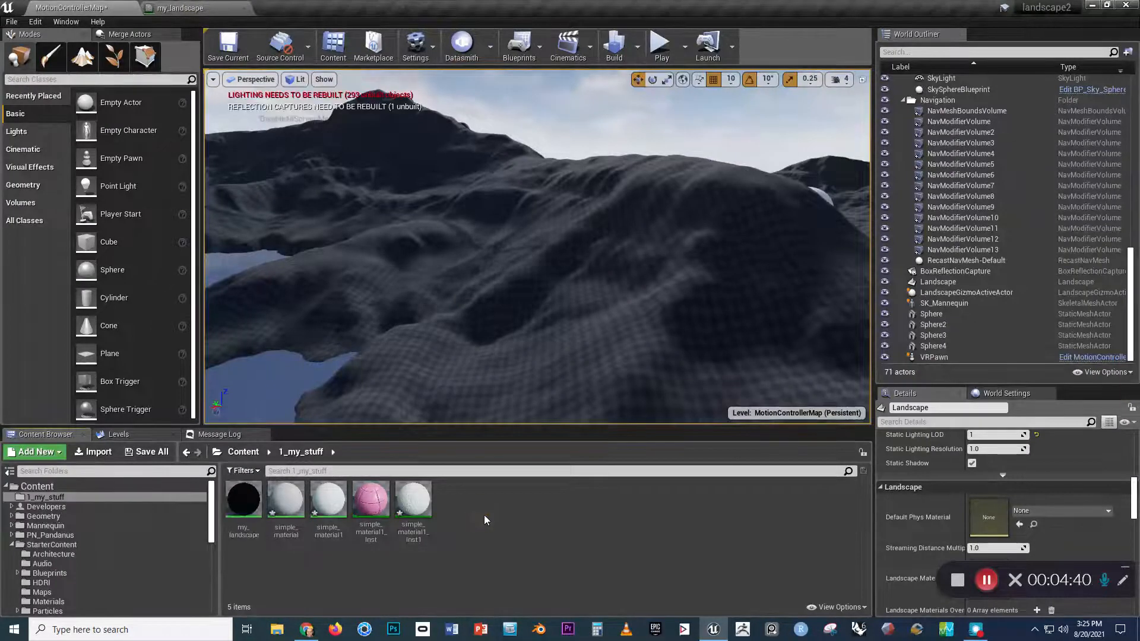
left_click(669, 260)
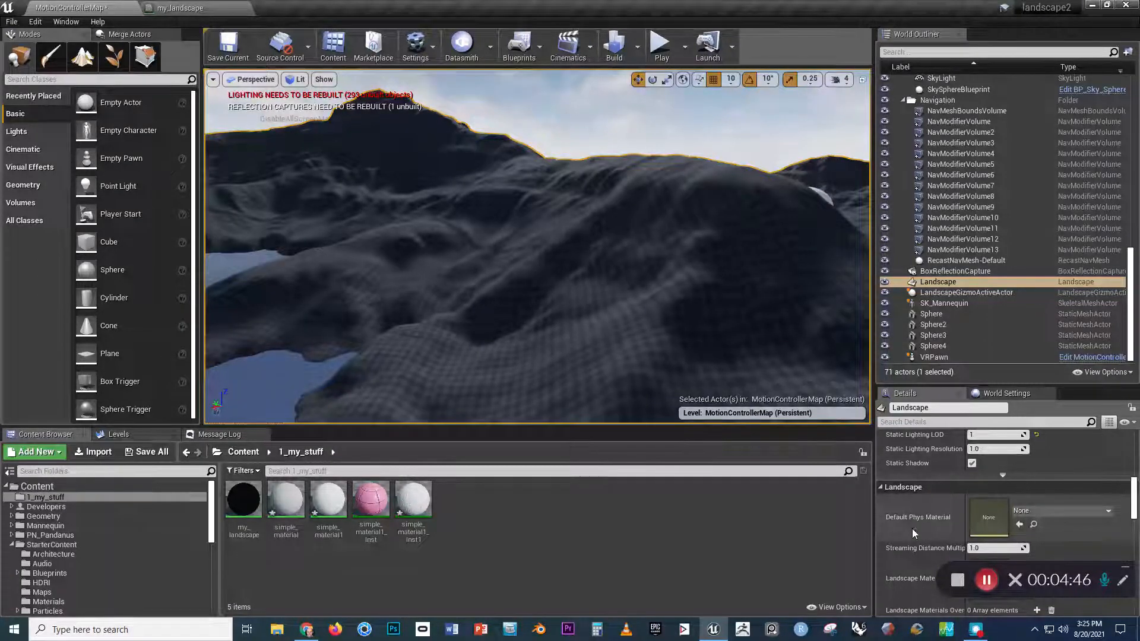
left_click(1039, 514)
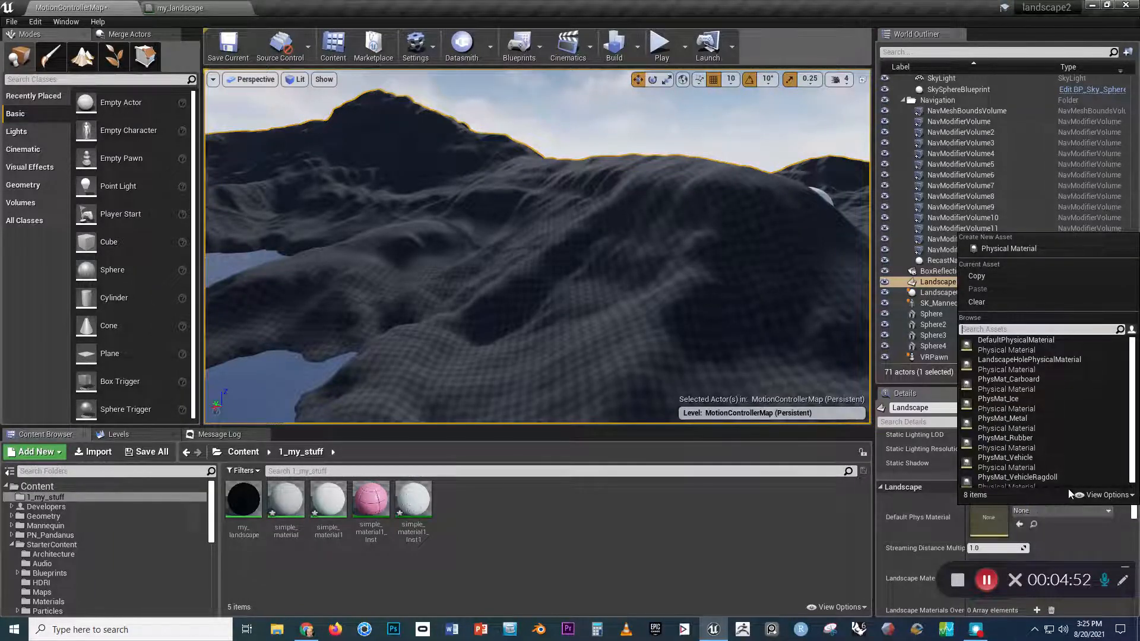
type("my_land")
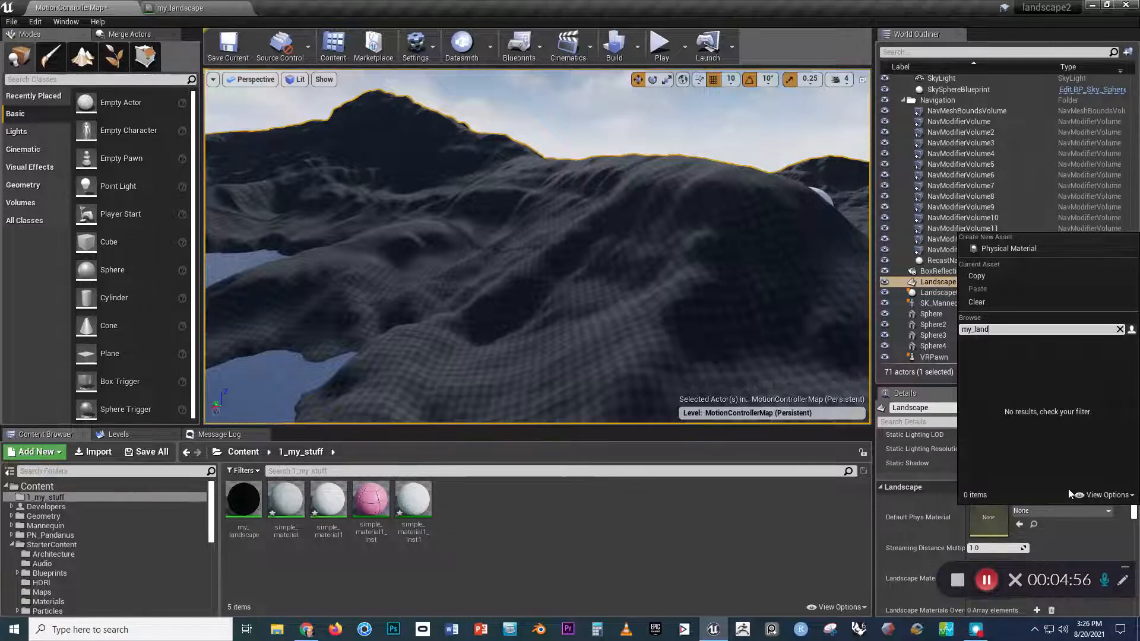
key("BackSpace")
key("BackSpace")
key("BackSpace")
key("BackSpace")
key("BackSpace")
key("BackSpace")
key("BackSpace")
left_click(803, 557)
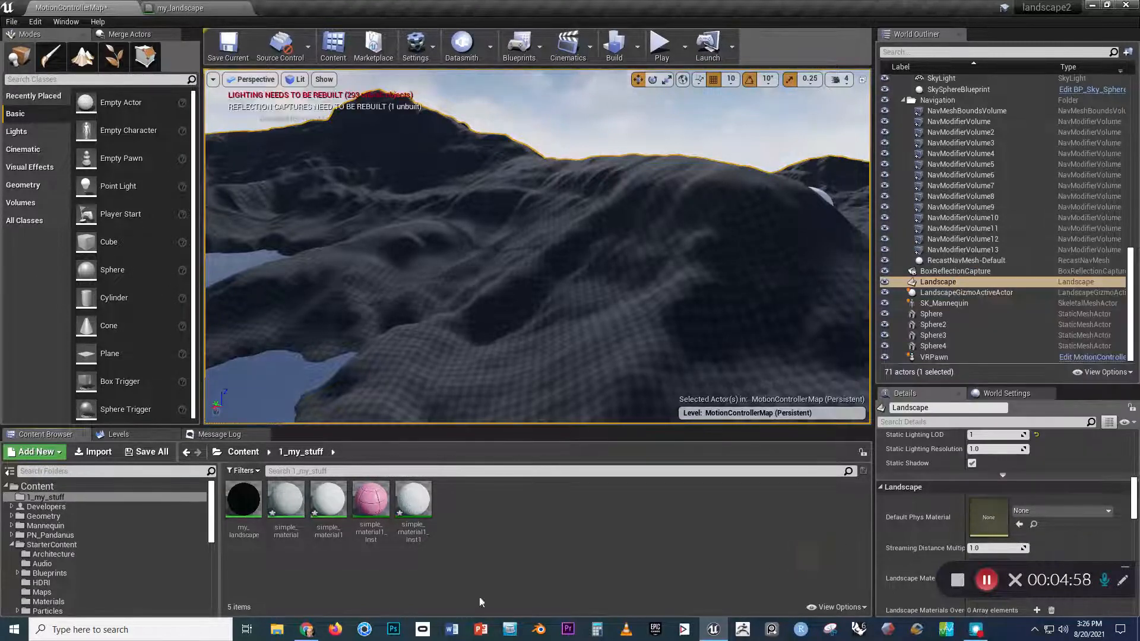
left_click_drag(244, 500, 989, 513)
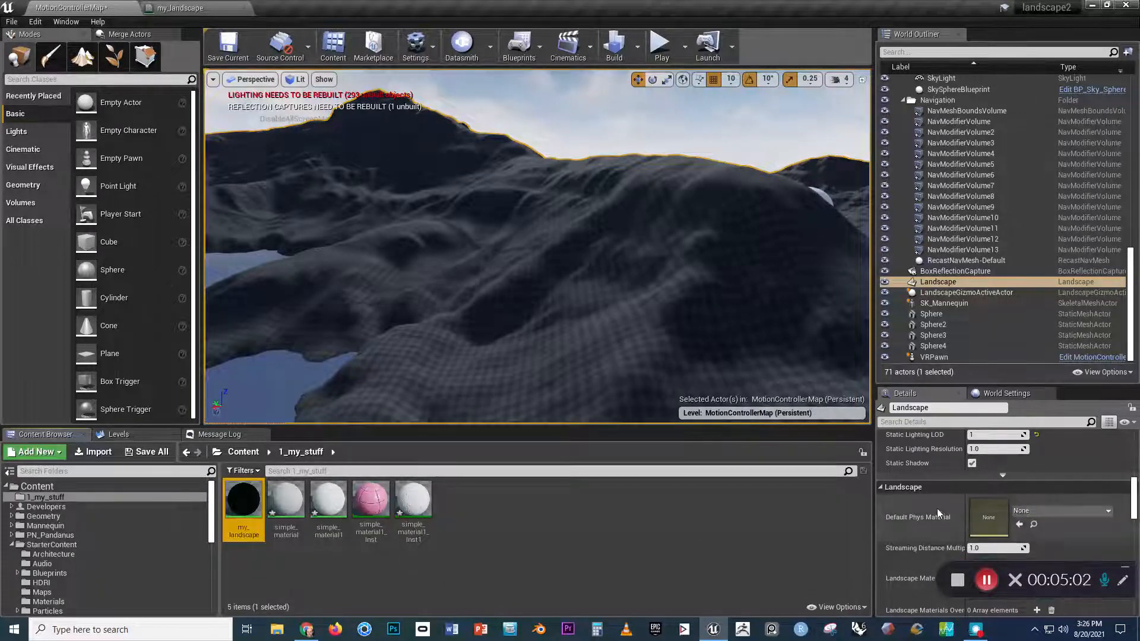
Assign my_landscape as the Landscape Material of the selected landscape
scroll(937, 510, "down", 2)
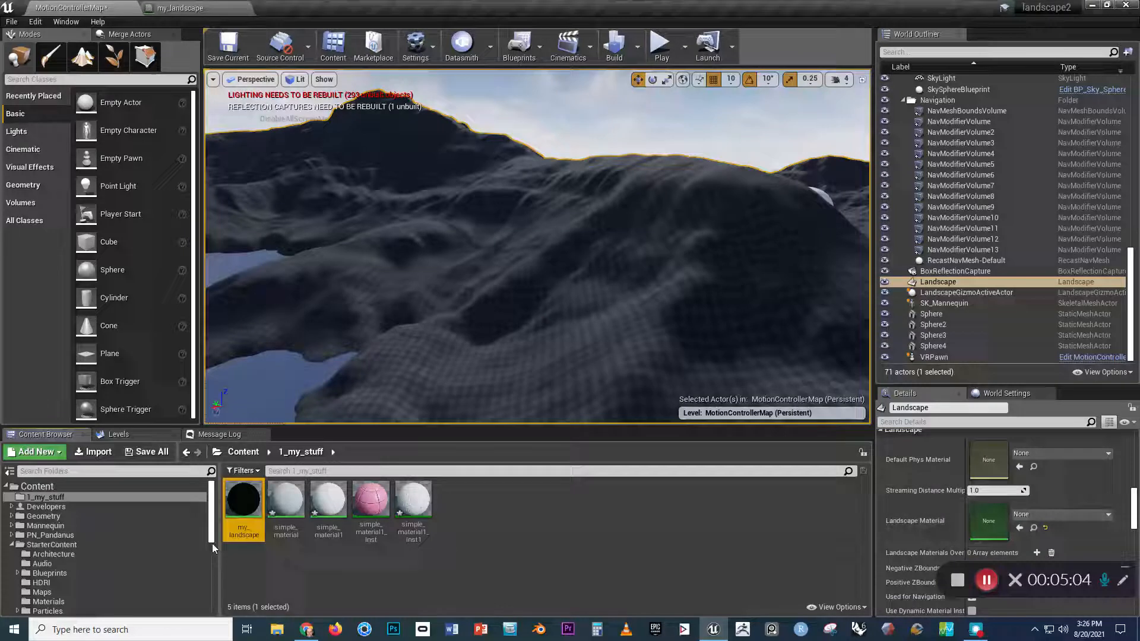
left_click_drag(243, 501, 1028, 515)
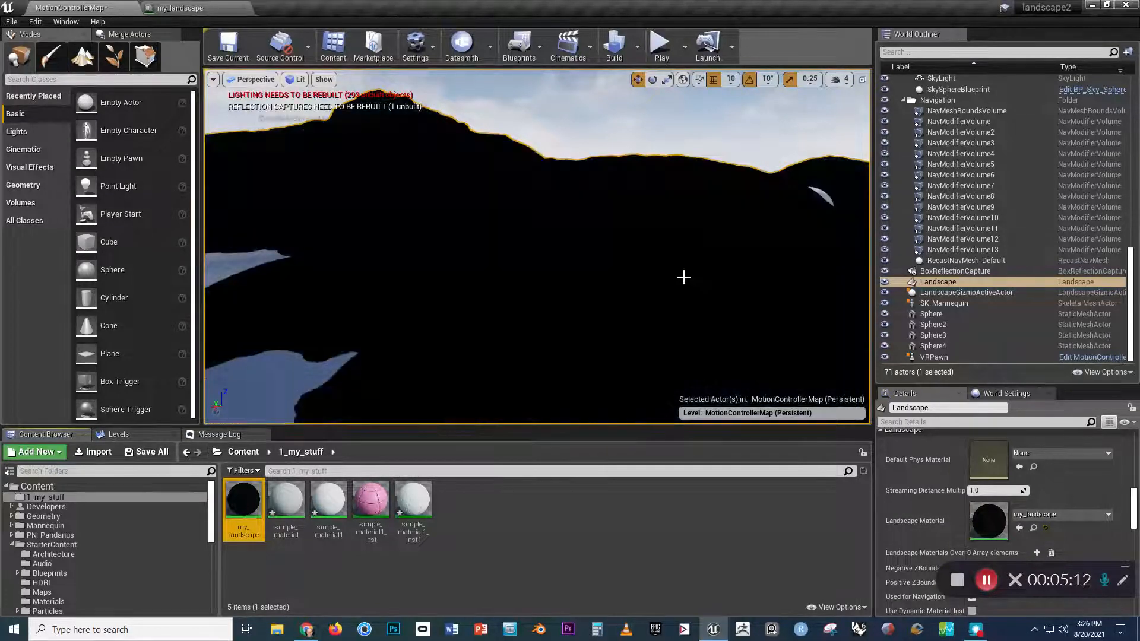
right_click_drag(637, 259, 637, 258)
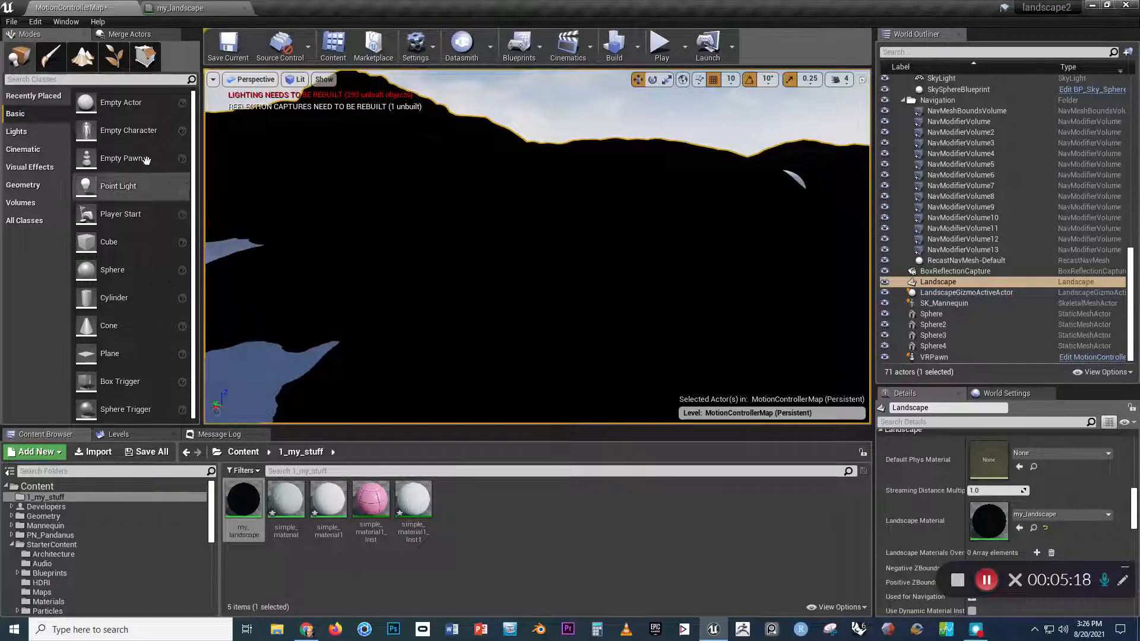
Enter landscape painting mode and create a weight-blended layer info object named grass_LayerInfo for the grass layer in the 1_my_stuff folder
left_click(82, 57)
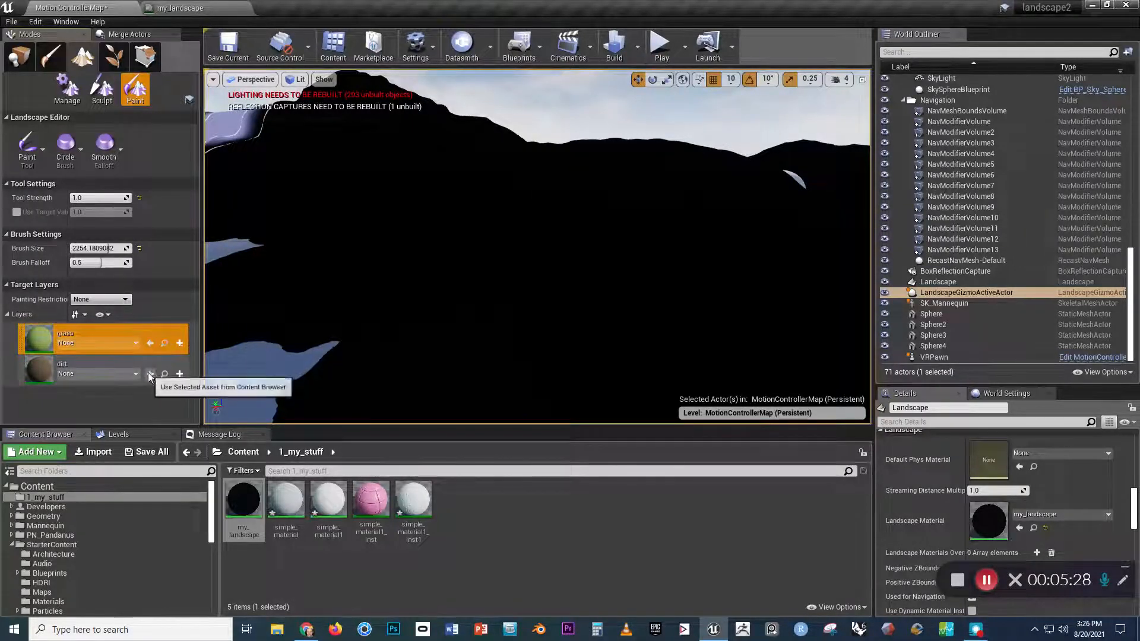
left_click(180, 351)
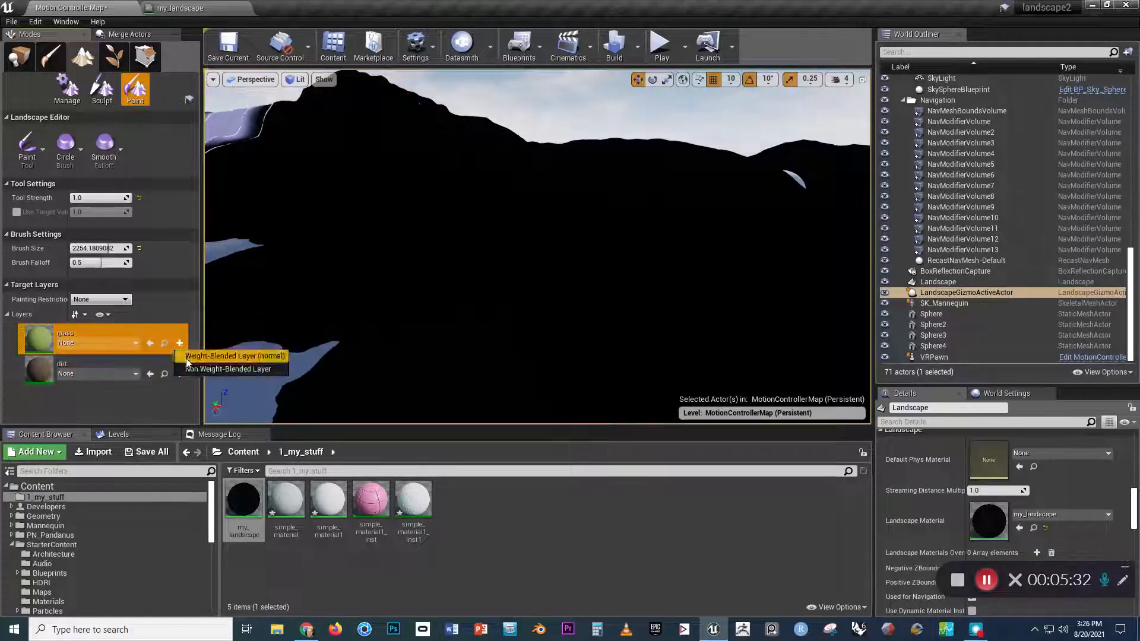
left_click(219, 355)
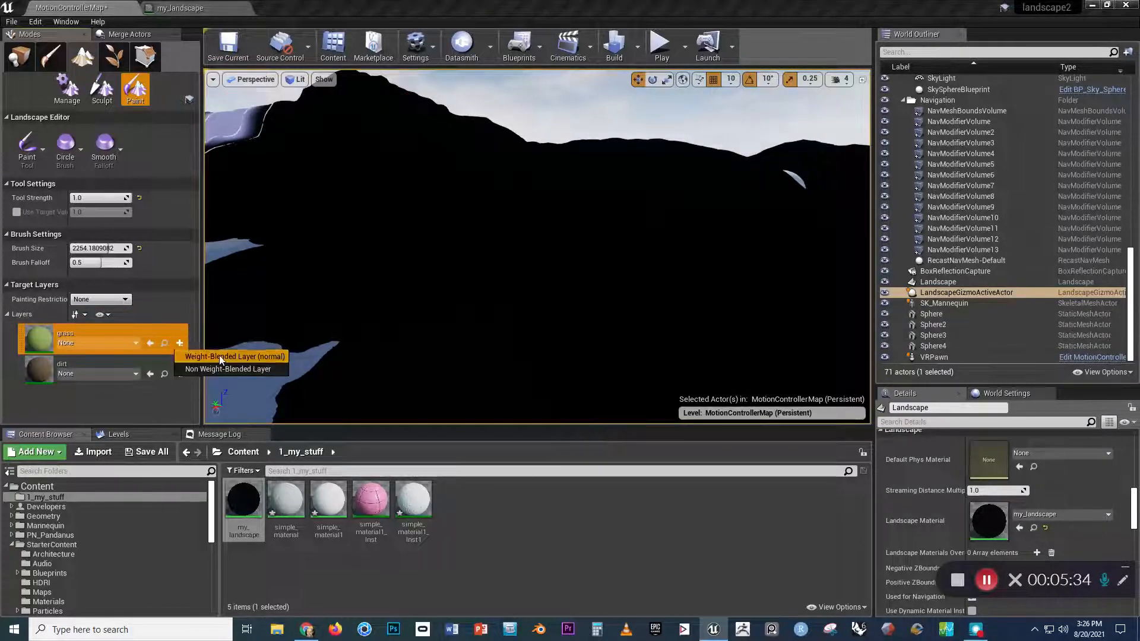
left_click(493, 221)
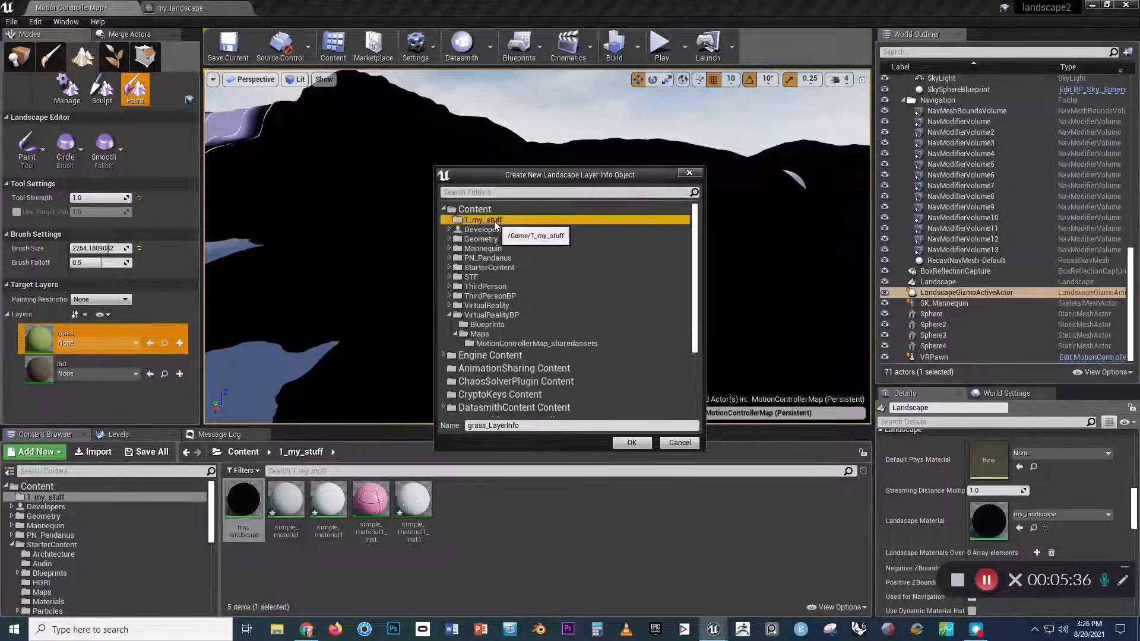
left_click(632, 443)
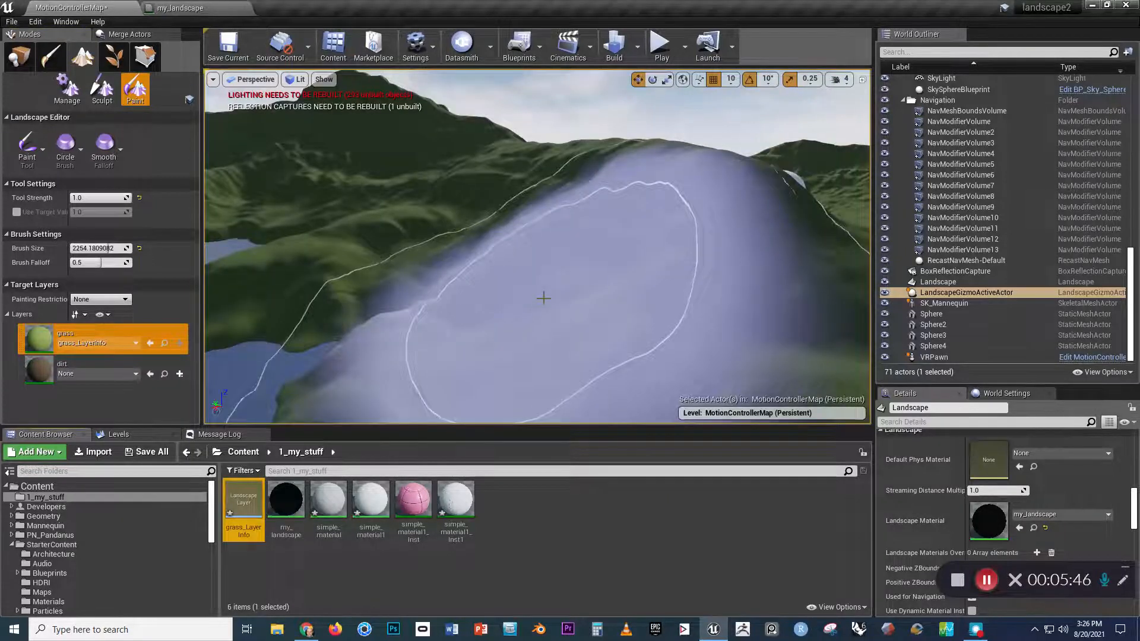
Create a weight-blended layer info object named dirt_LayerInfo for the dirt layer in the 1_my_stuff folder
left_click(181, 374)
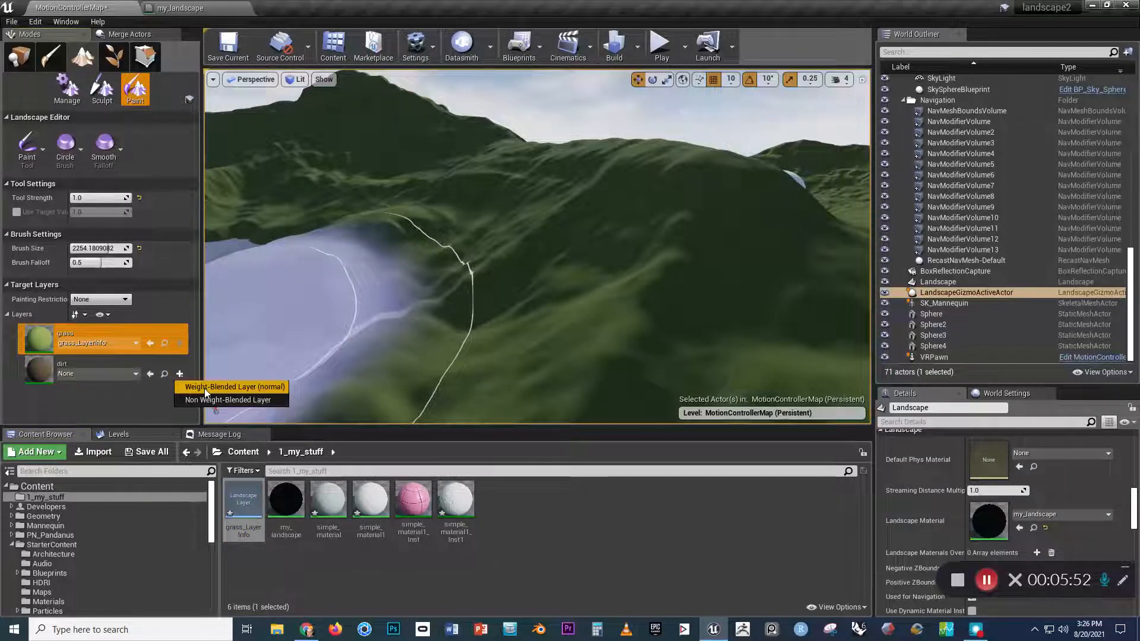
left_click(204, 388)
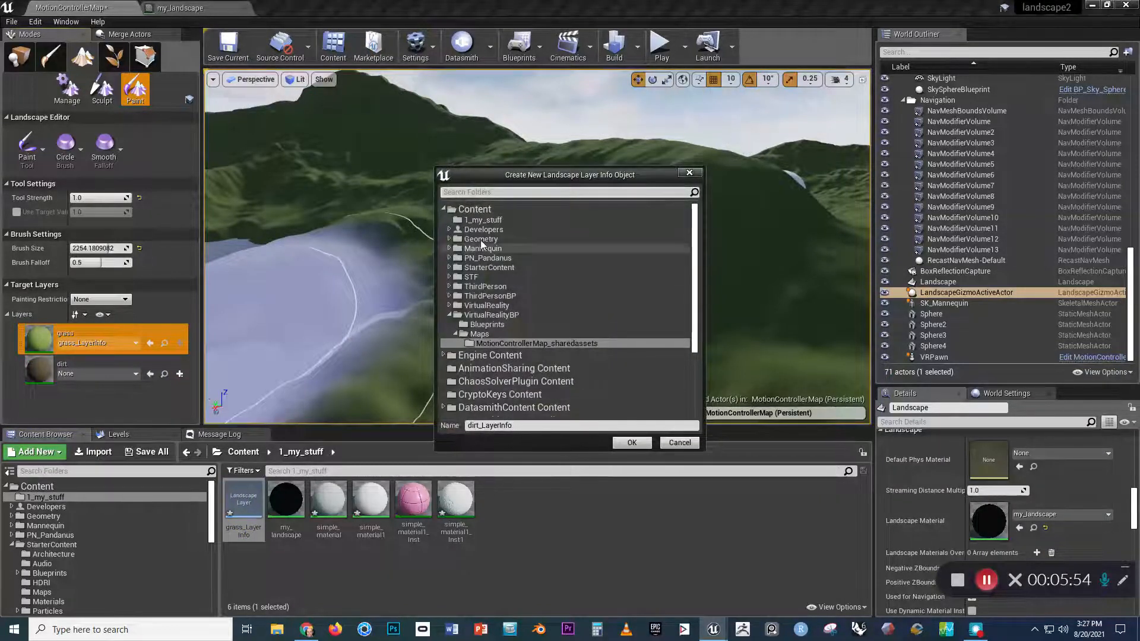
left_click(483, 220)
left_click(632, 442)
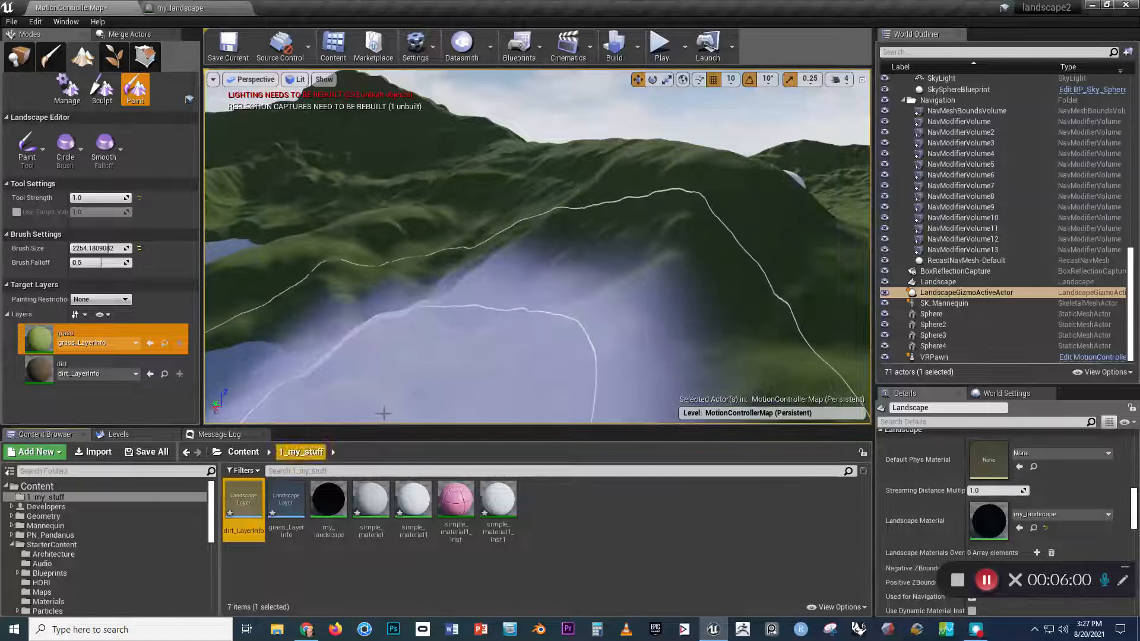
Reduce the brush size to about 969 and paint the dirt layer across the foreground hillside
scroll(574, 282, "down", 3)
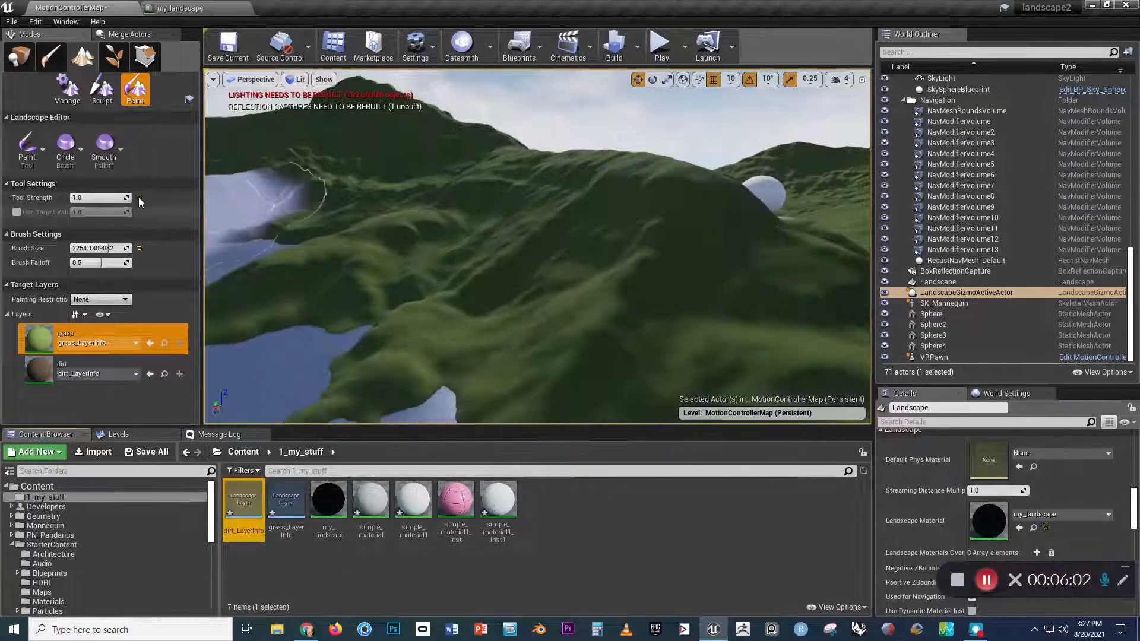
left_click_drag(102, 248, 84, 249)
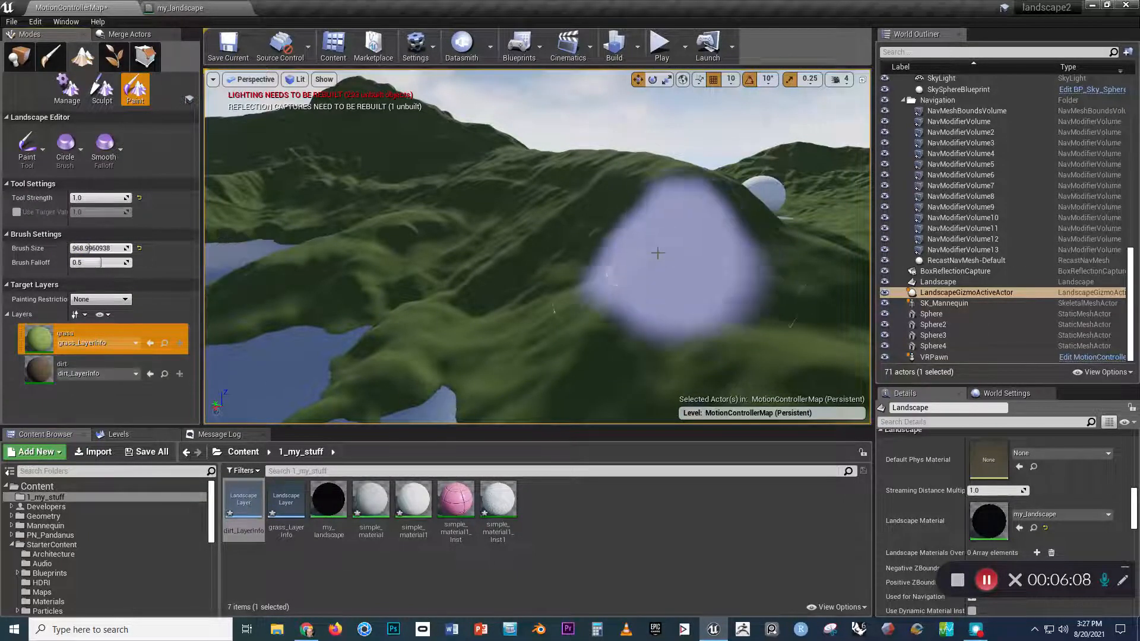
scroll(677, 281, "down", 3)
right_click_drag(397, 293, 396, 291)
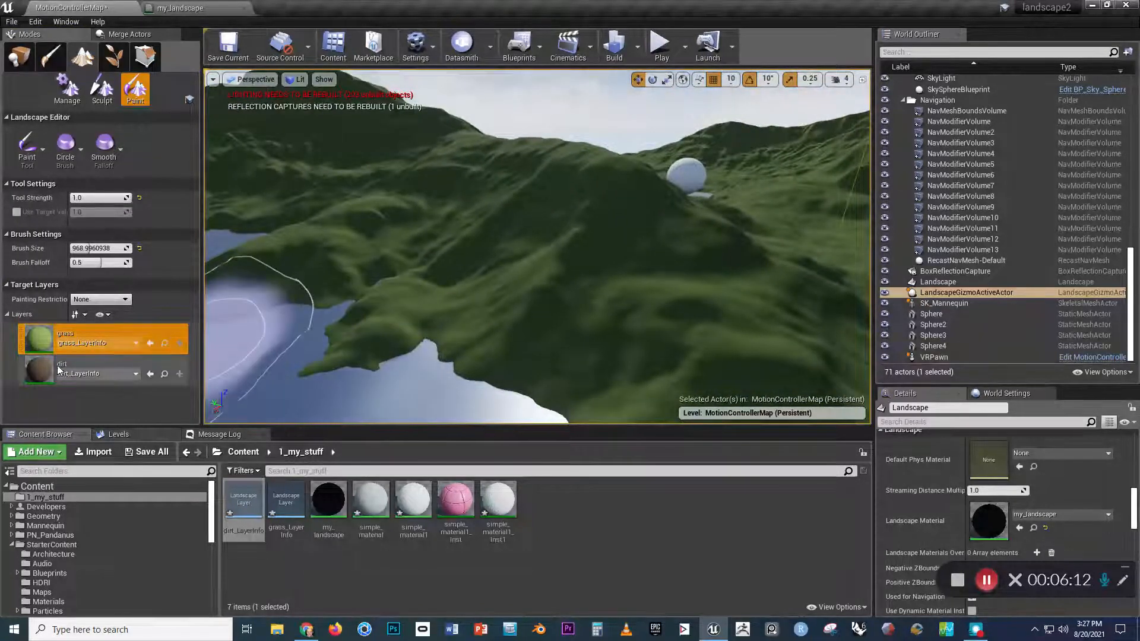
left_click(41, 367)
left_click_drag(657, 311, 572, 285)
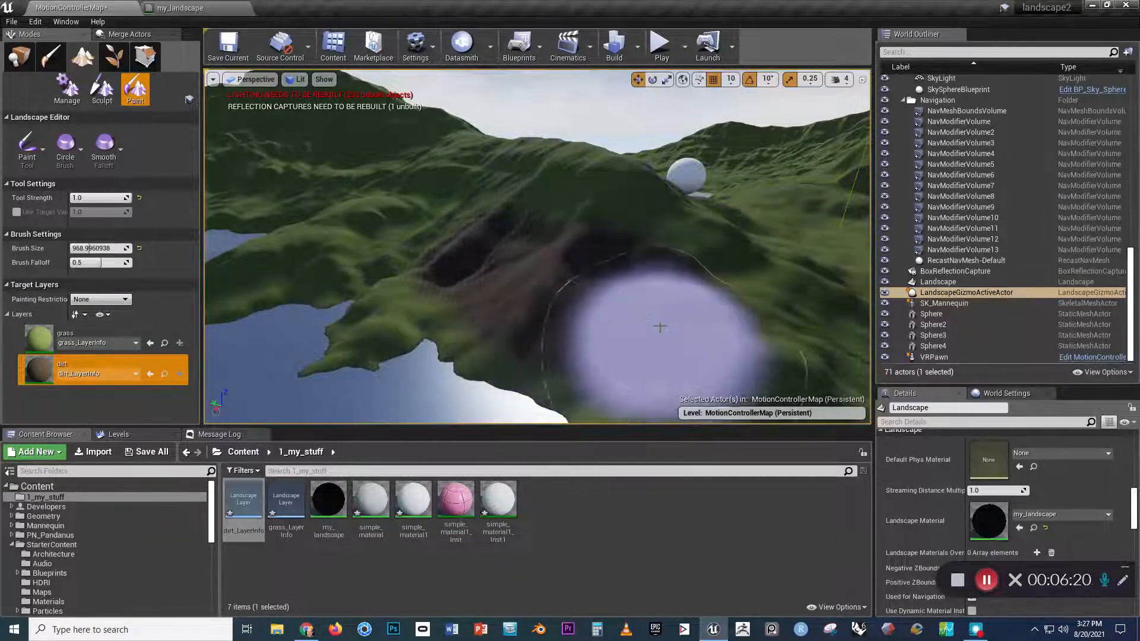
mouse_move(475, 228)
left_mouse_down()
mouse_move(397, 213)
mouse_move(519, 326)
mouse_move(600, 336)
left_mouse_up()
right_click_drag(601, 336, 595, 333)
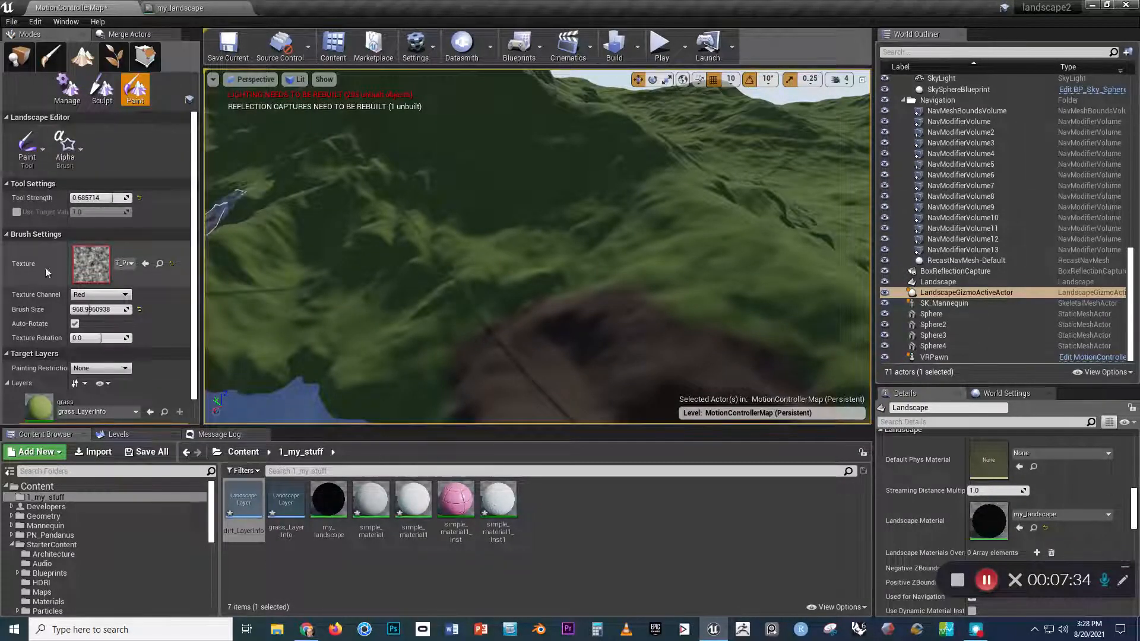
Paint more dirt over the hills beside the water using the alpha brush with the T_Perlin_Noise_M texture
left_click(120, 262)
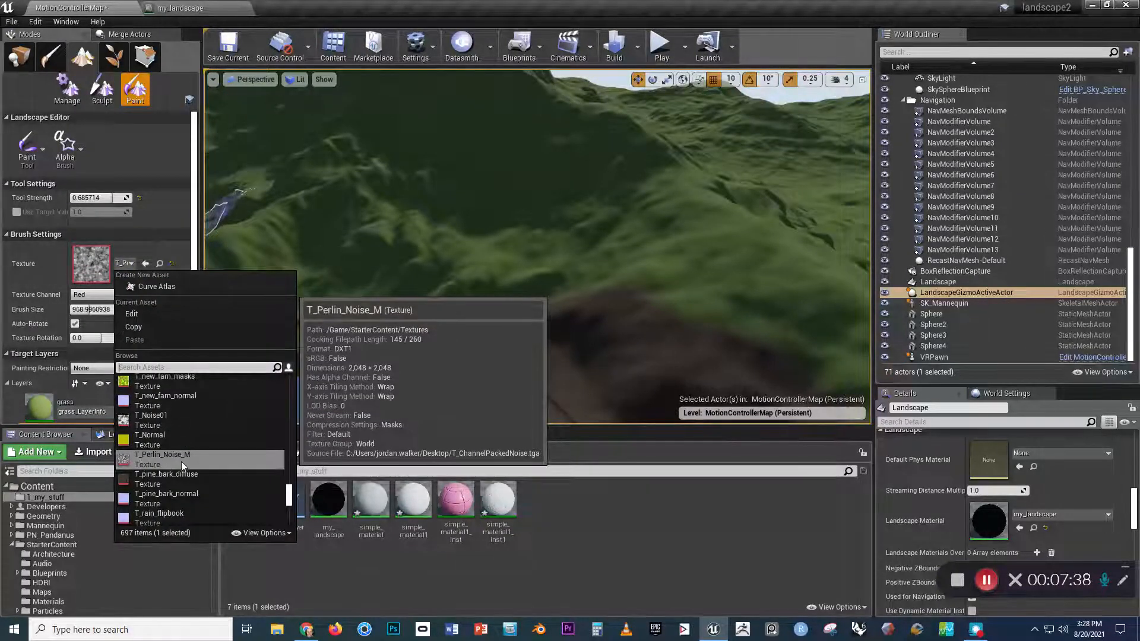
right_click_drag(581, 242, 581, 243)
mouse_move(634, 259)
left_mouse_down()
mouse_move(636, 301)
mouse_move(522, 300)
mouse_move(433, 234)
mouse_move(728, 262)
mouse_move(661, 357)
left_mouse_up()
right_click_drag(662, 356, 705, 389)
mouse_move(704, 390)
left_mouse_down()
mouse_move(647, 285)
mouse_move(440, 311)
mouse_move(629, 212)
mouse_move(434, 147)
mouse_move(509, 280)
left_mouse_up()
right_click_drag(509, 280, 527, 275)
mouse_move(527, 275)
left_mouse_down()
mouse_move(386, 222)
mouse_move(339, 266)
left_mouse_up()
right_click_drag(340, 266, 339, 266)
mouse_move(340, 266)
left_mouse_down()
mouse_move(392, 349)
mouse_move(727, 353)
left_mouse_up()
right_click_drag(726, 349, 726, 348)
mouse_move(725, 349)
left_mouse_down()
mouse_move(664, 359)
mouse_move(334, 248)
left_mouse_up()
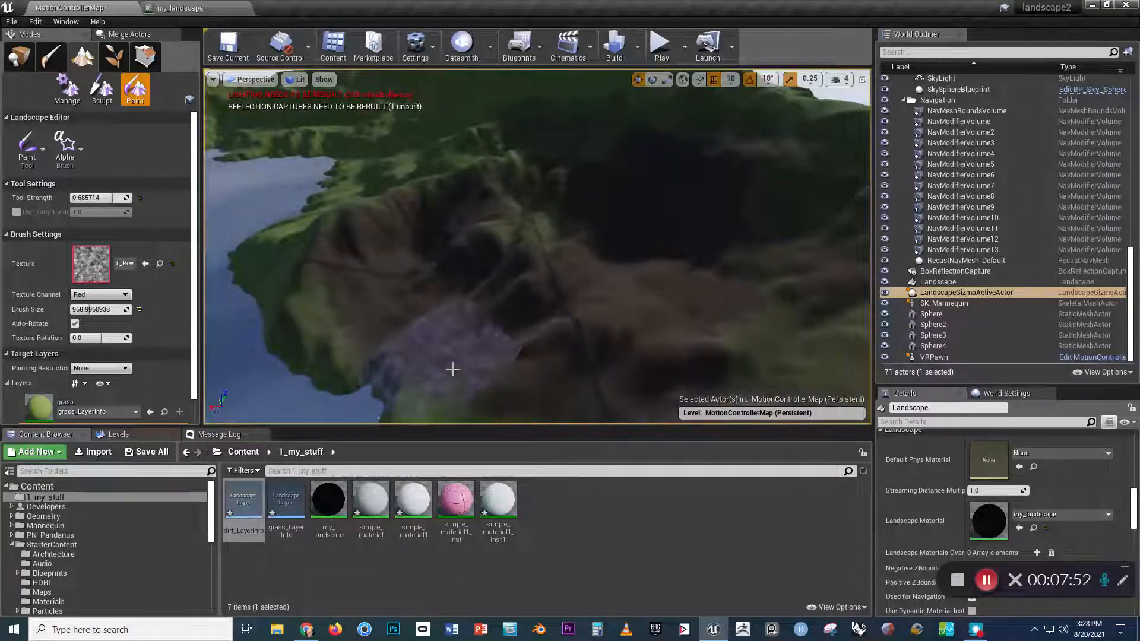
right_click_drag(651, 332, 638, 310)
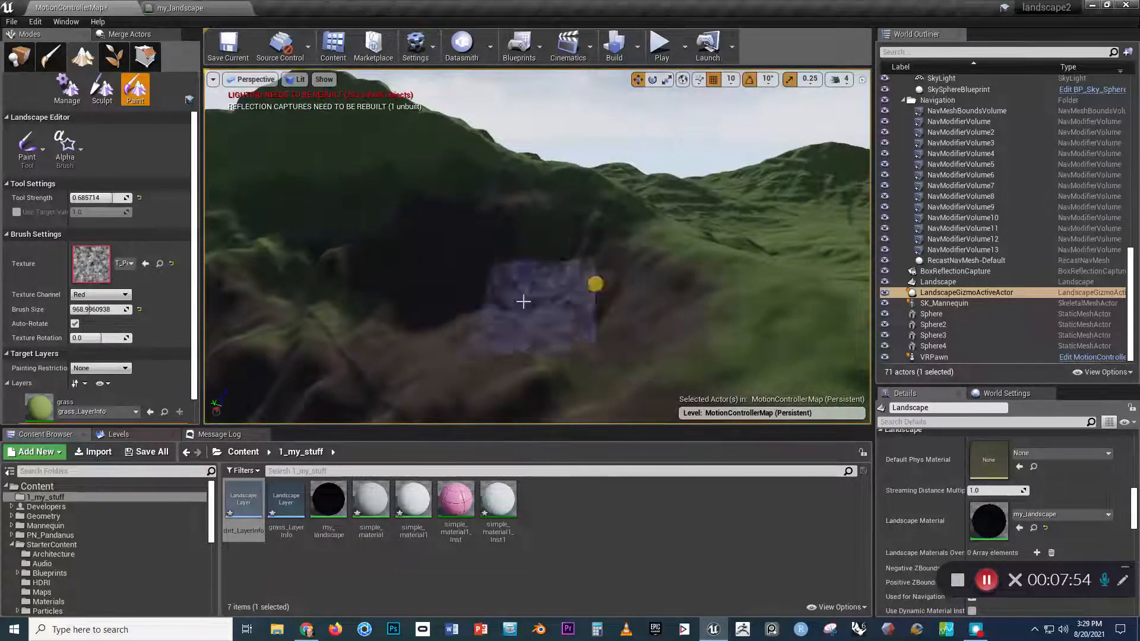
right_click_drag(618, 254, 618, 254)
Lower the tool strength to about 0.39 and paint the grass layer back over parts of the dirt area
key("s")
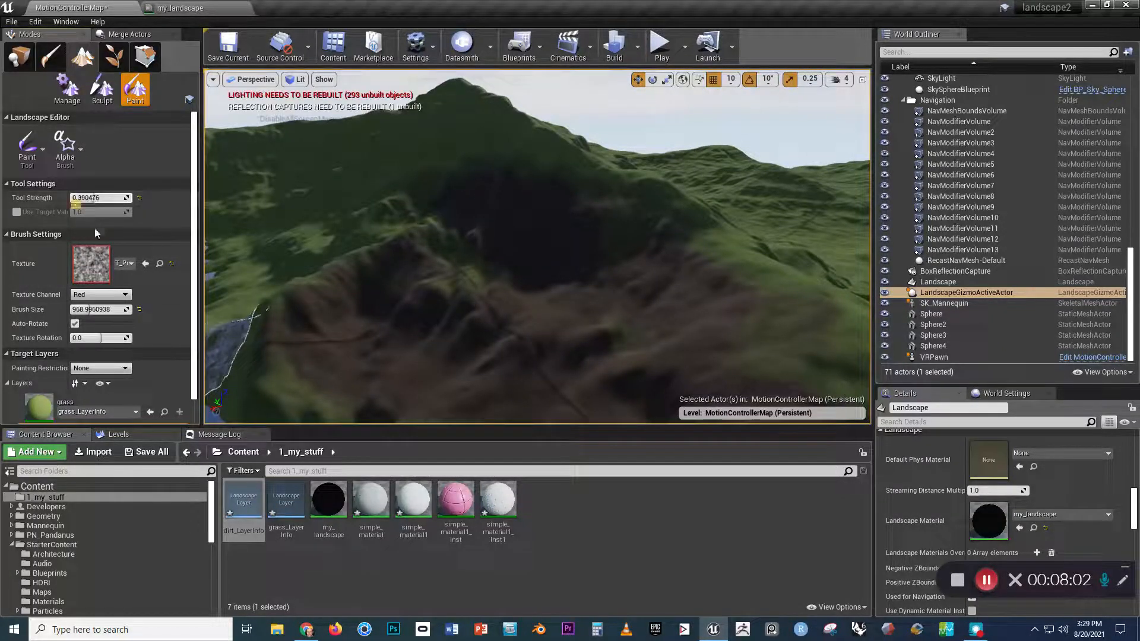
scroll(169, 378, "down", 2)
left_click(70, 368)
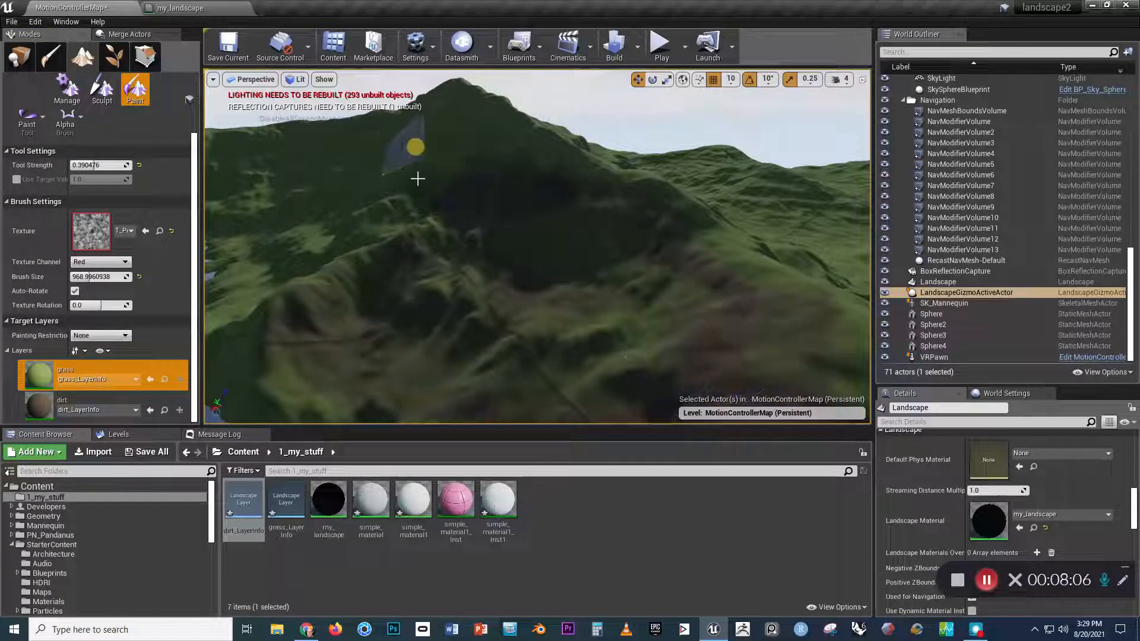
right_click_drag(716, 282, 716, 282)
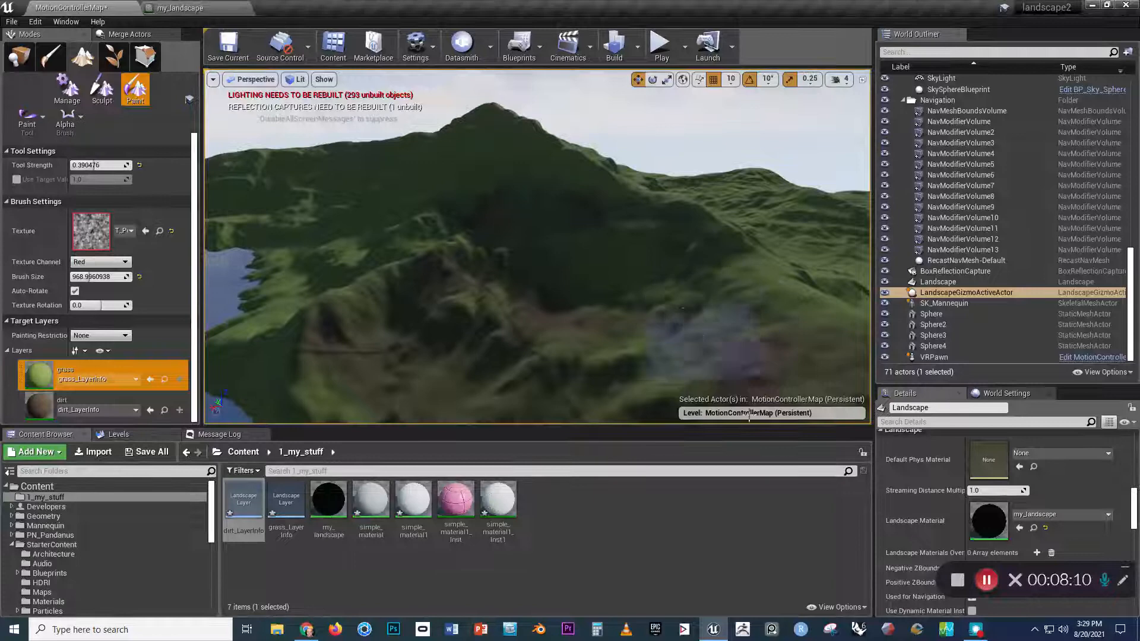